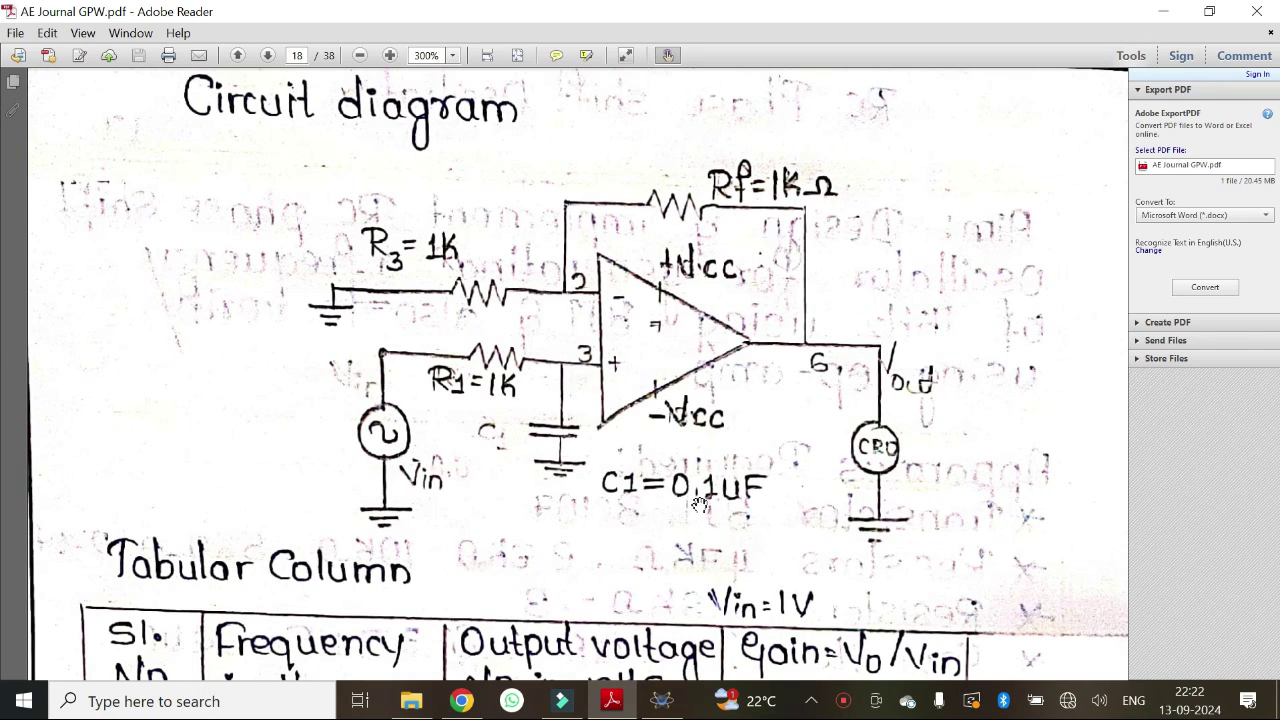
# Step: Minimize the Adobe Reader window showing the LPF circuit diagram to uncover the empty Proteus sheet
pyautogui.click(1163, 11)
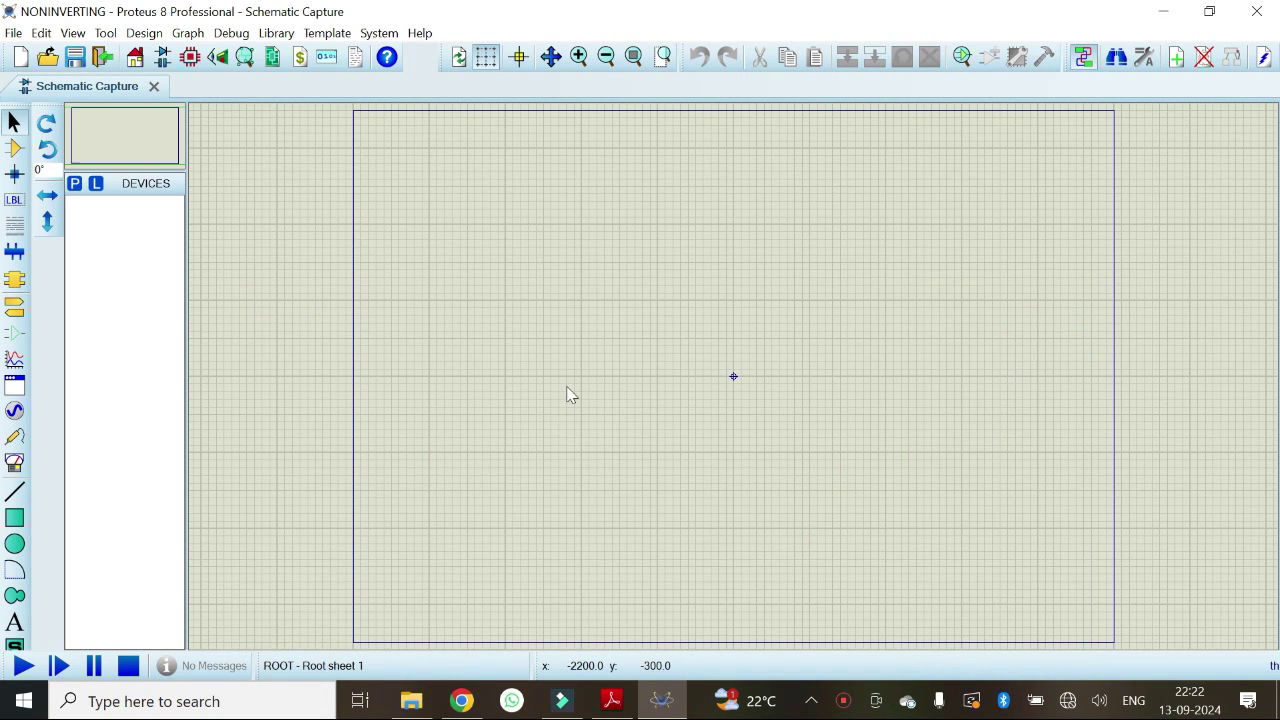
# Step: Search the component library for 'op amp' and add the 741 op-amp to the device list
pyautogui.click(16, 150)
pyautogui.click(76, 185)
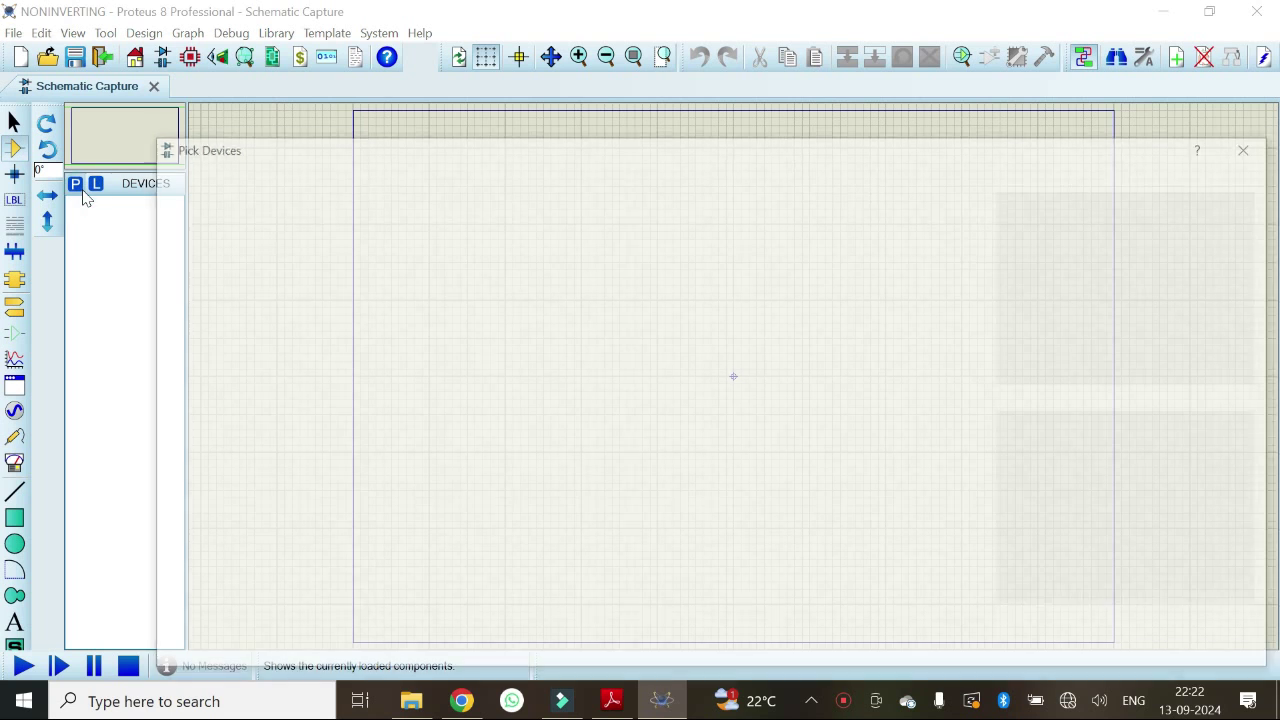
pyautogui.write('op')
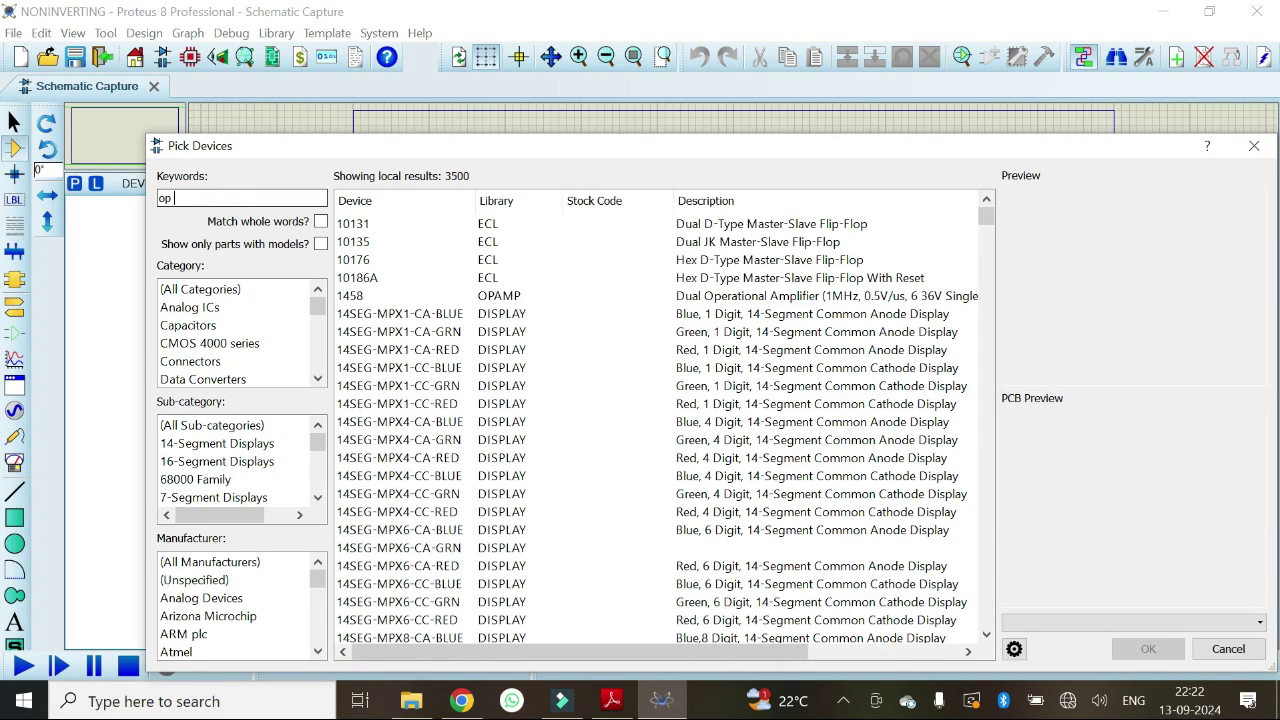
pyautogui.write(' amp')
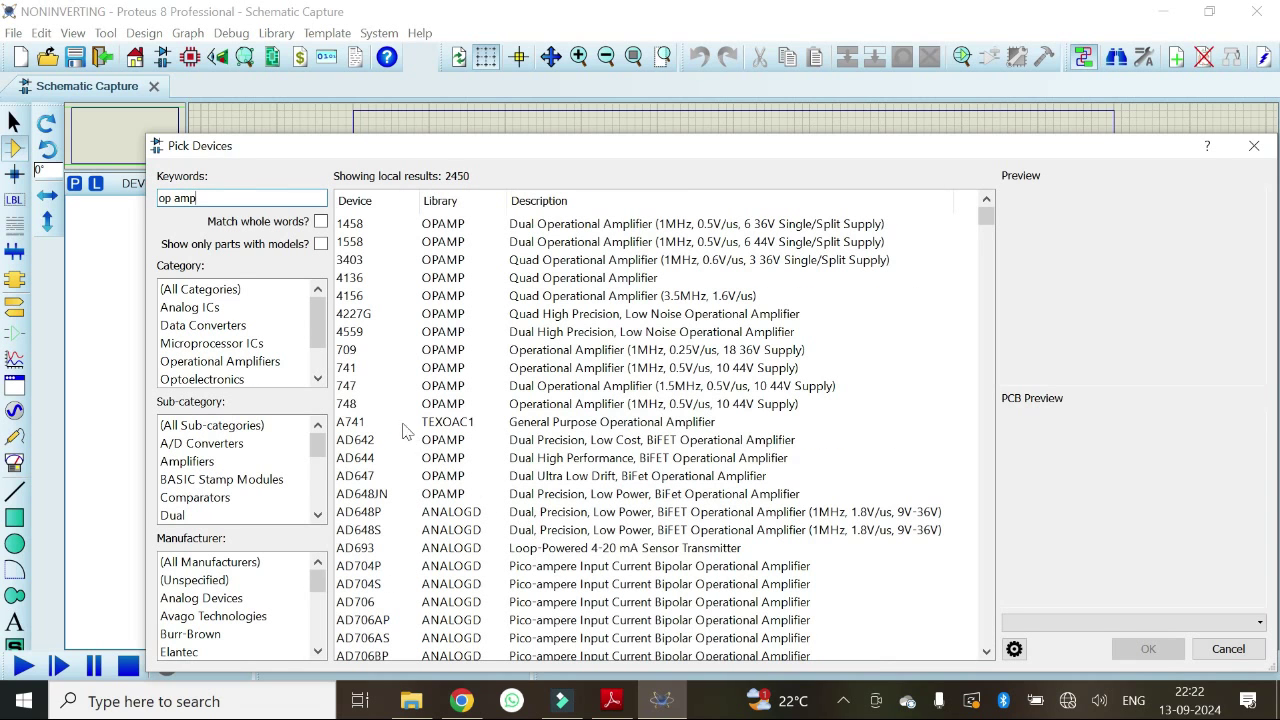
pyautogui.click(543, 372)
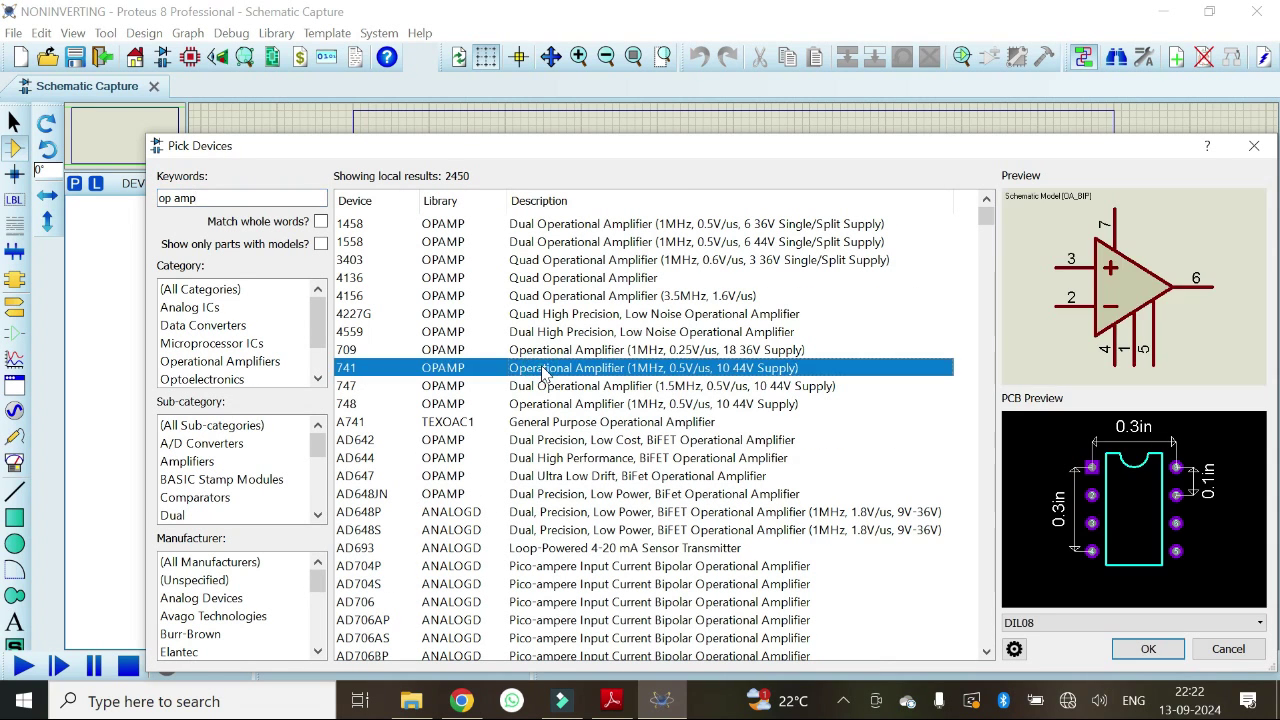
pyautogui.doubleClick(540, 370)
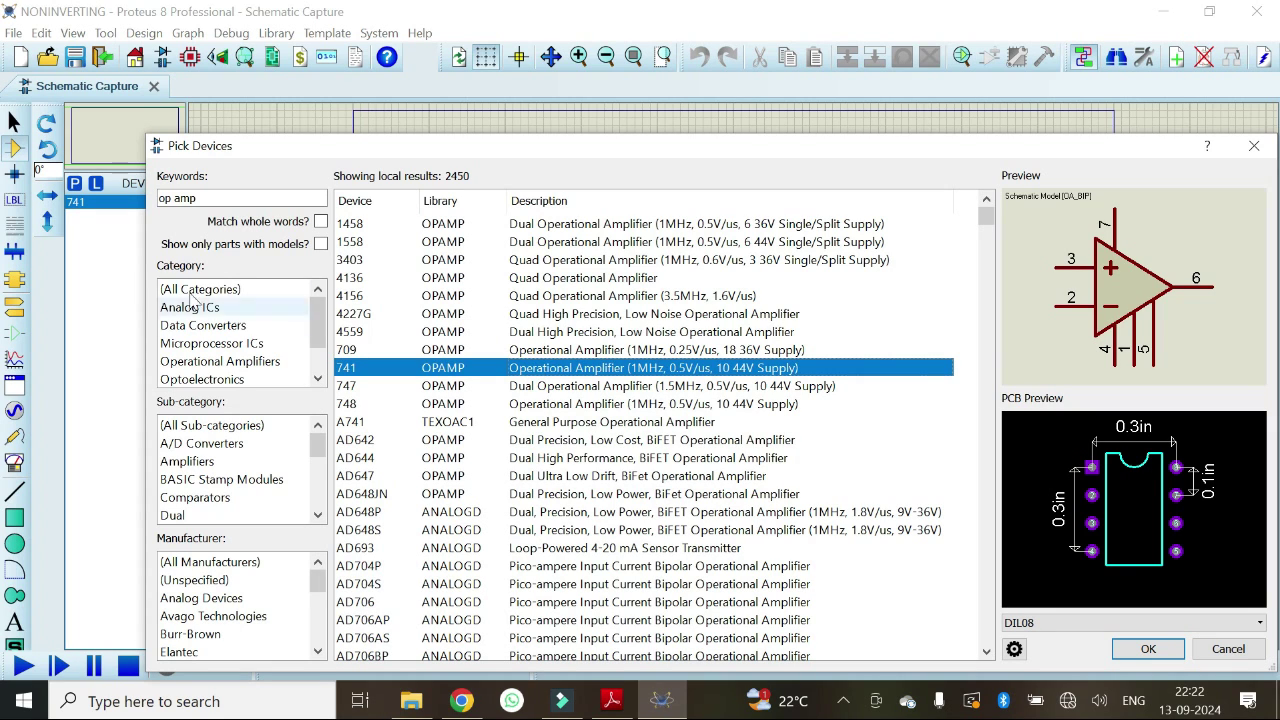
# Step: Add the generic RES resistor and CAP capacitor to the device list as well
pyautogui.tripleClick(210, 198)
pyautogui.write('resistor')
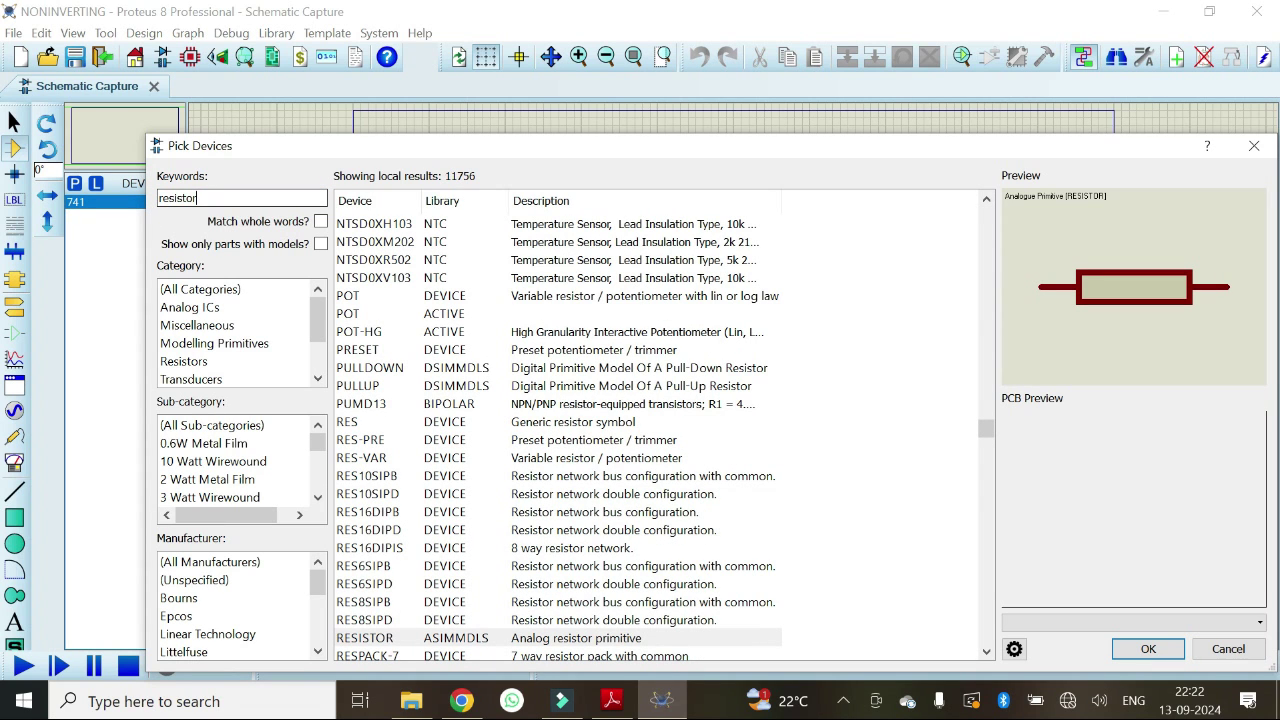
pyautogui.click(570, 428)
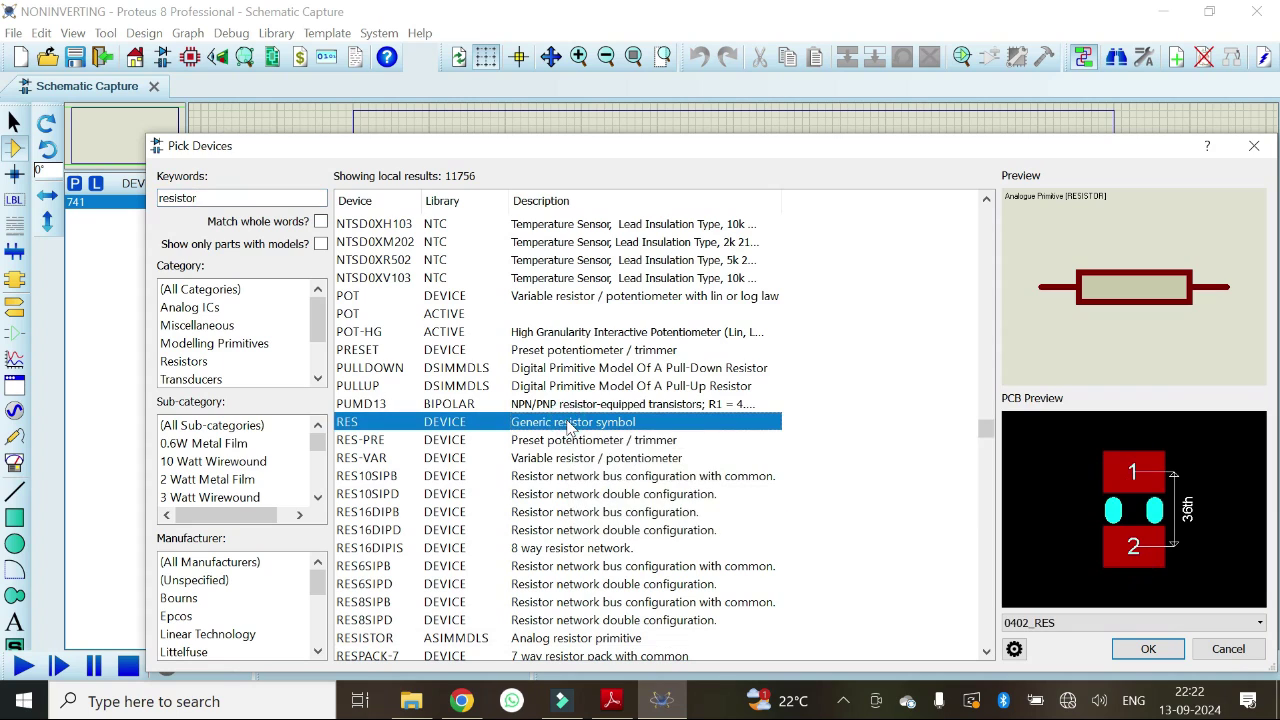
pyautogui.doubleClick(570, 428)
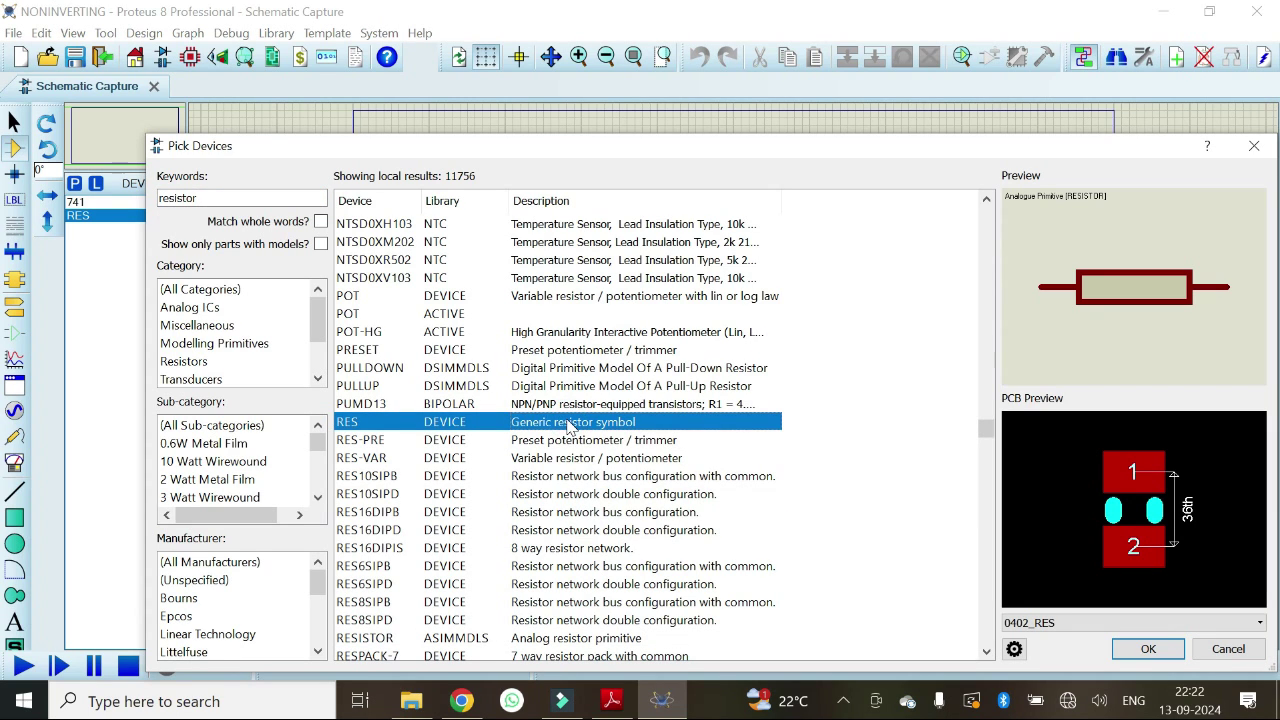
pyautogui.doubleClick(200, 198)
pyautogui.write('ca')
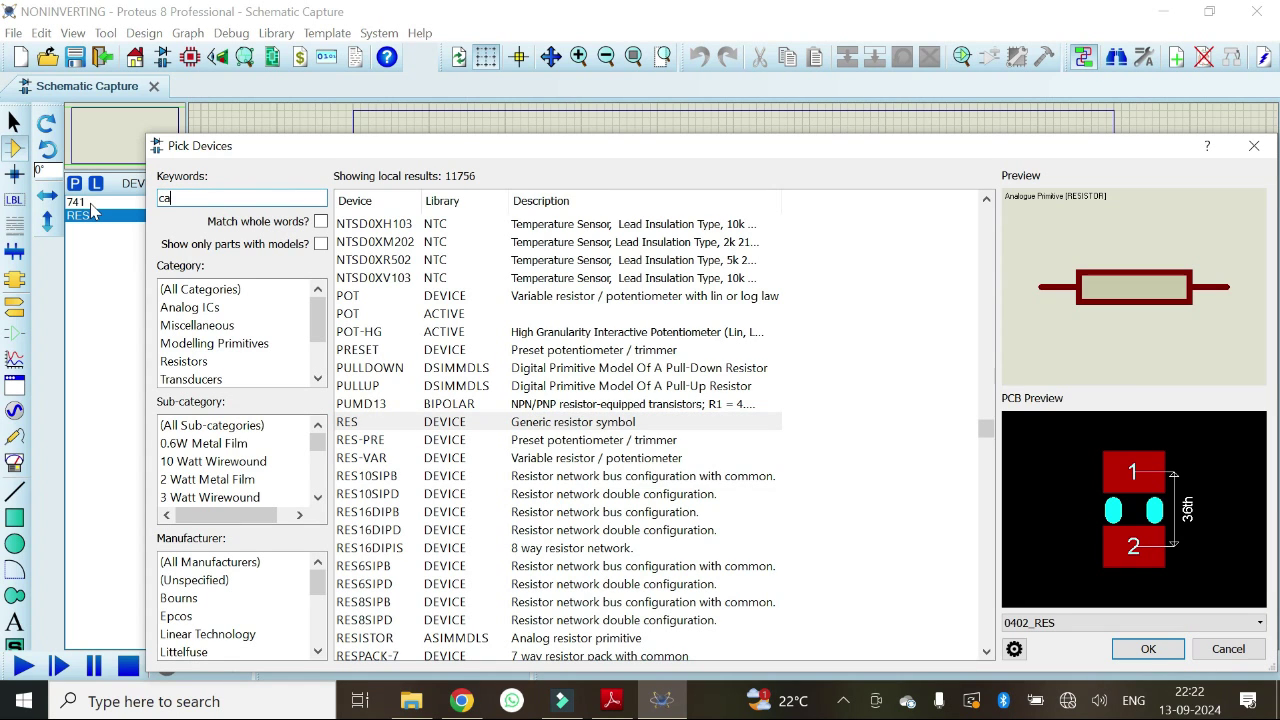
pyautogui.write('pacitor')
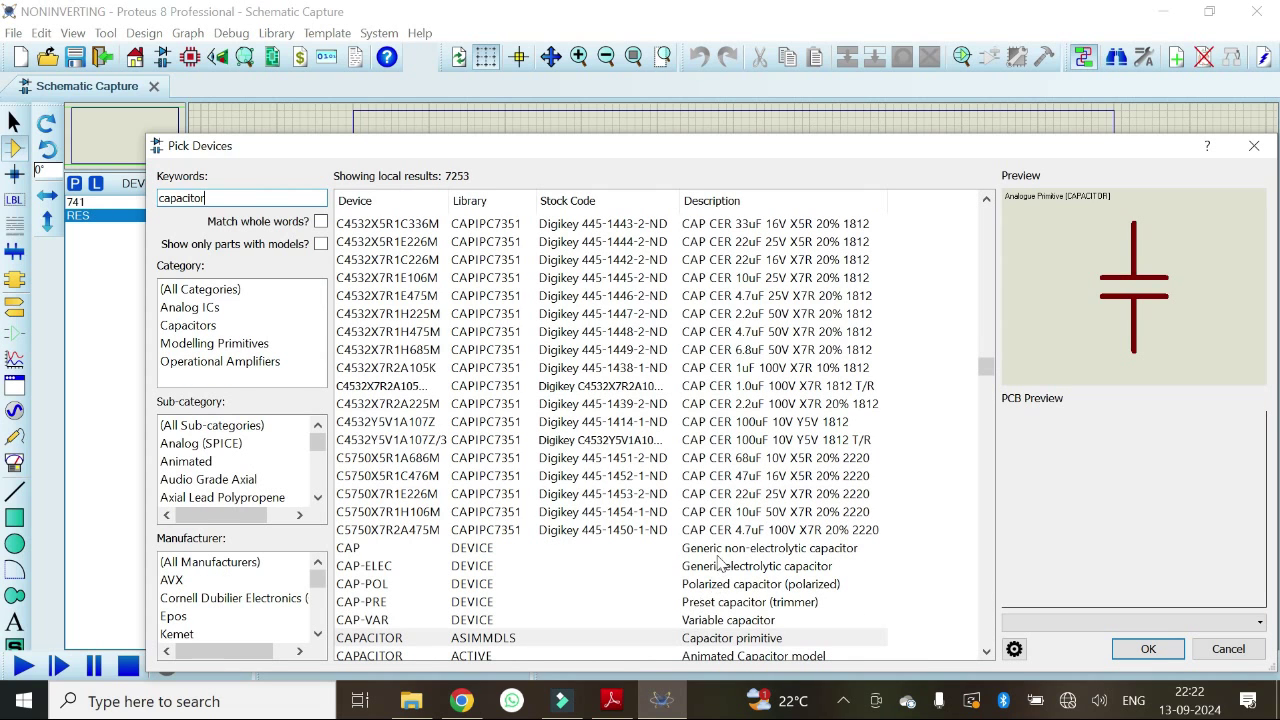
pyautogui.click(716, 552)
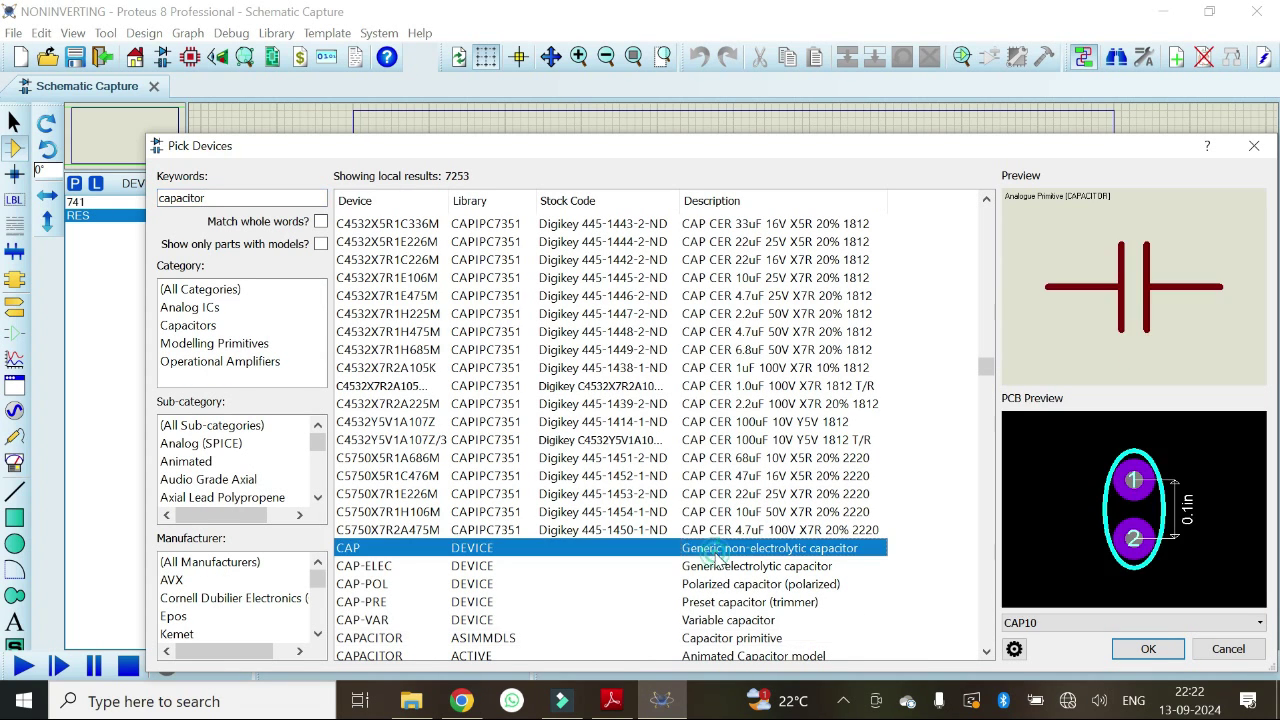
pyautogui.doubleClick(716, 552)
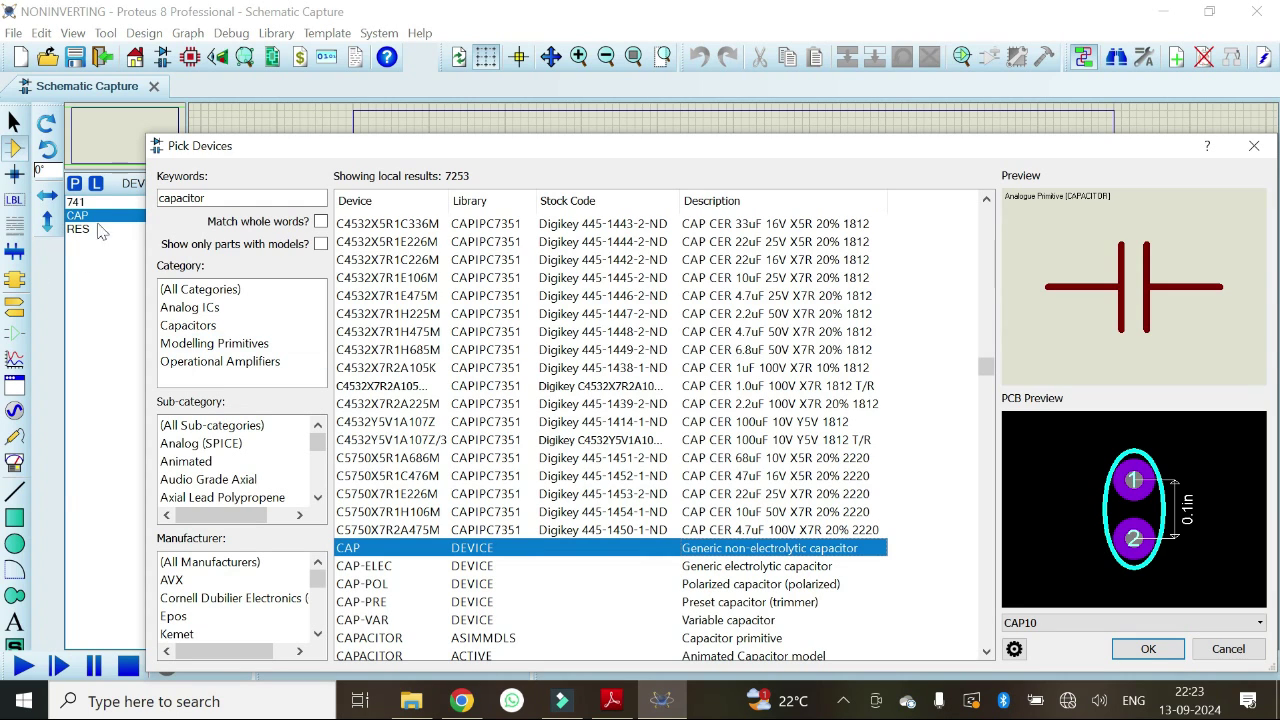
pyautogui.click(1147, 650)
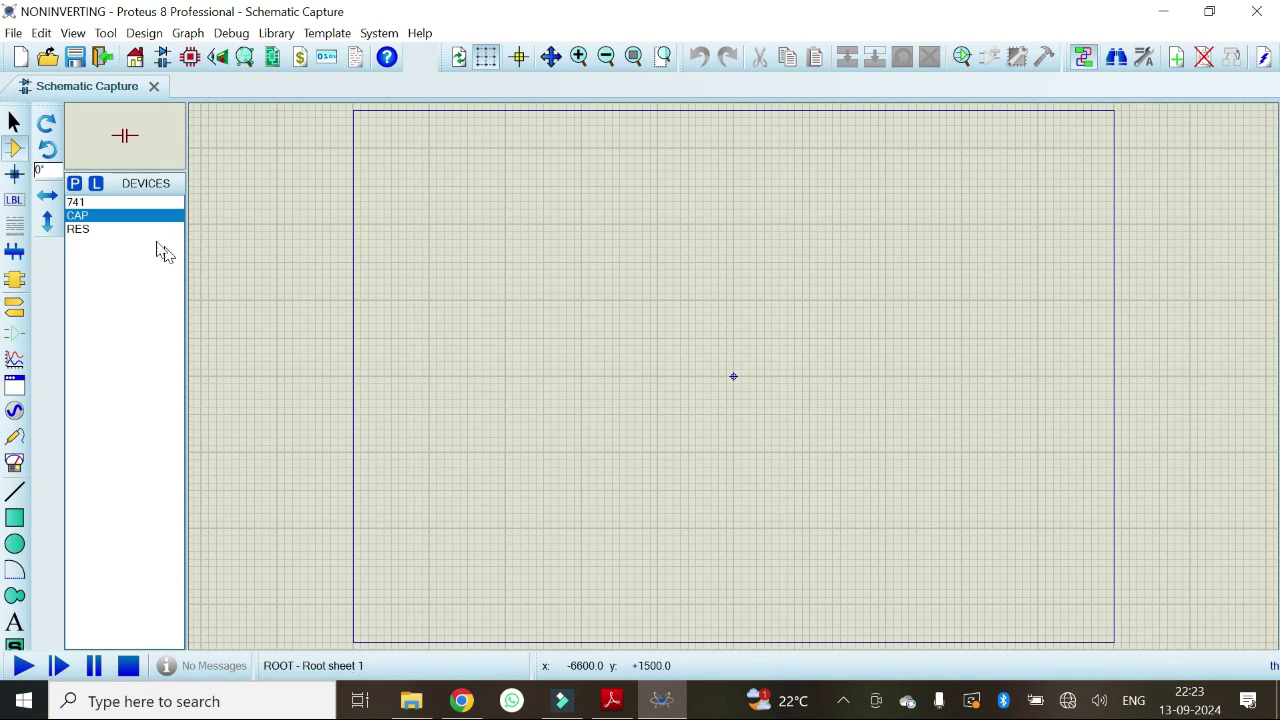
# Step: Place the 741 op-amp as U1, Y-mirror it, and bring the circuit PDF forward
pyautogui.click(78, 204)
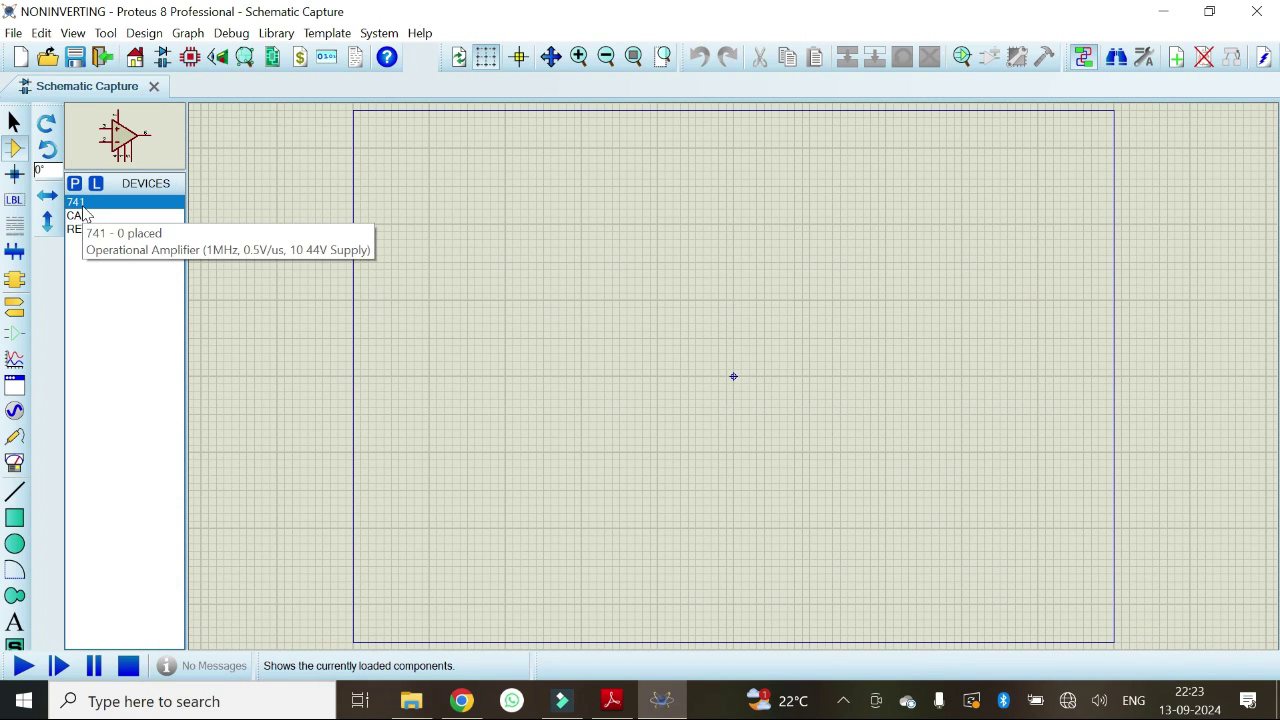
pyautogui.click(712, 336)
pyautogui.scroll(2, 733, 376)
pyautogui.click(709, 333)
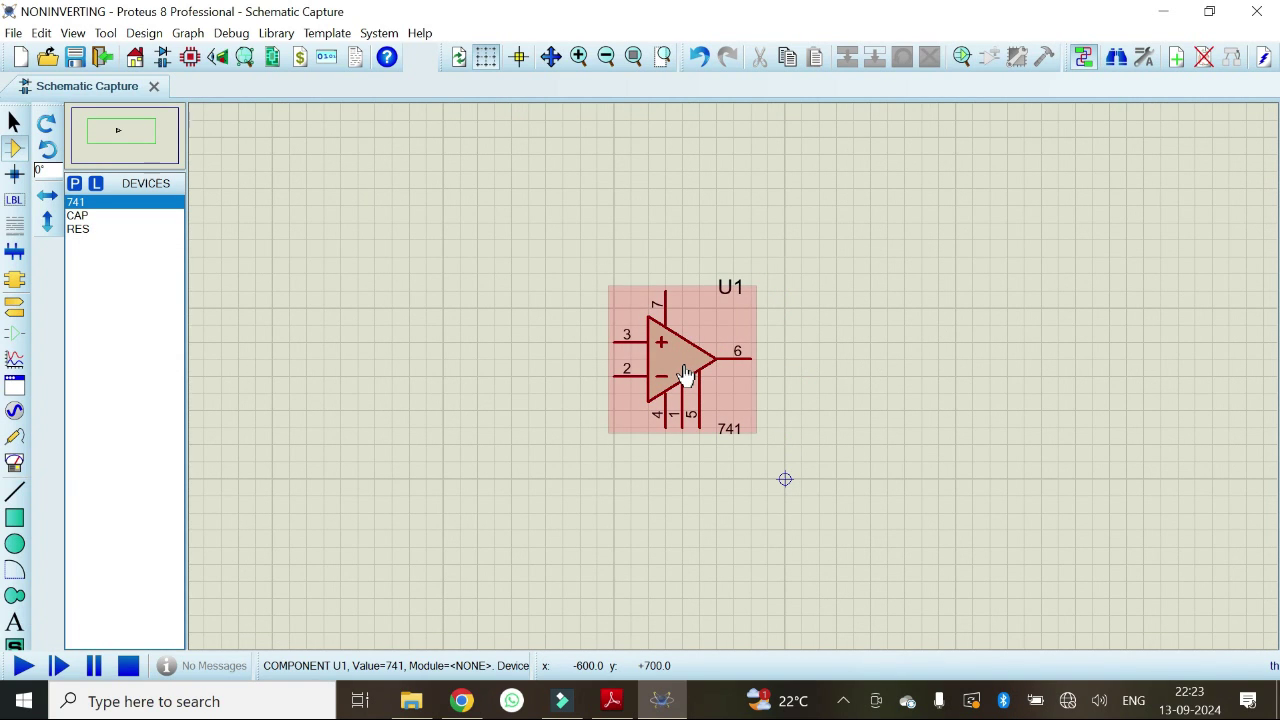
pyautogui.rightClick(686, 370)
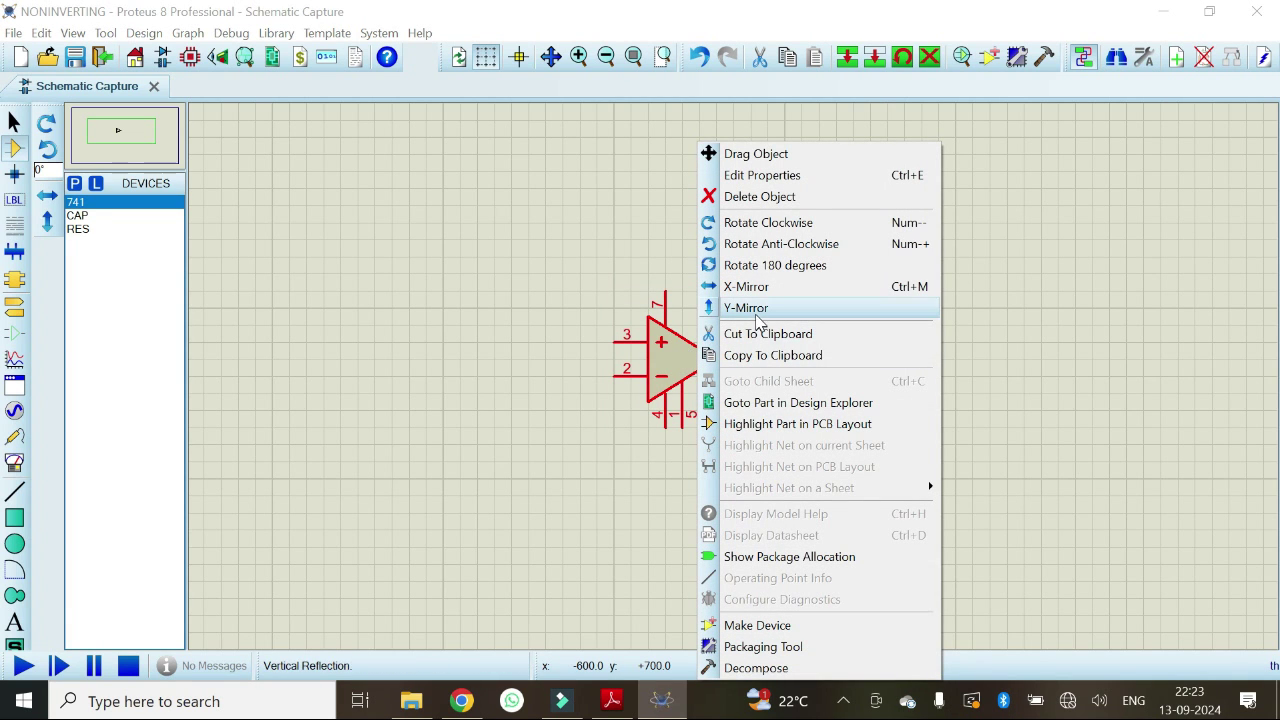
pyautogui.click(757, 309)
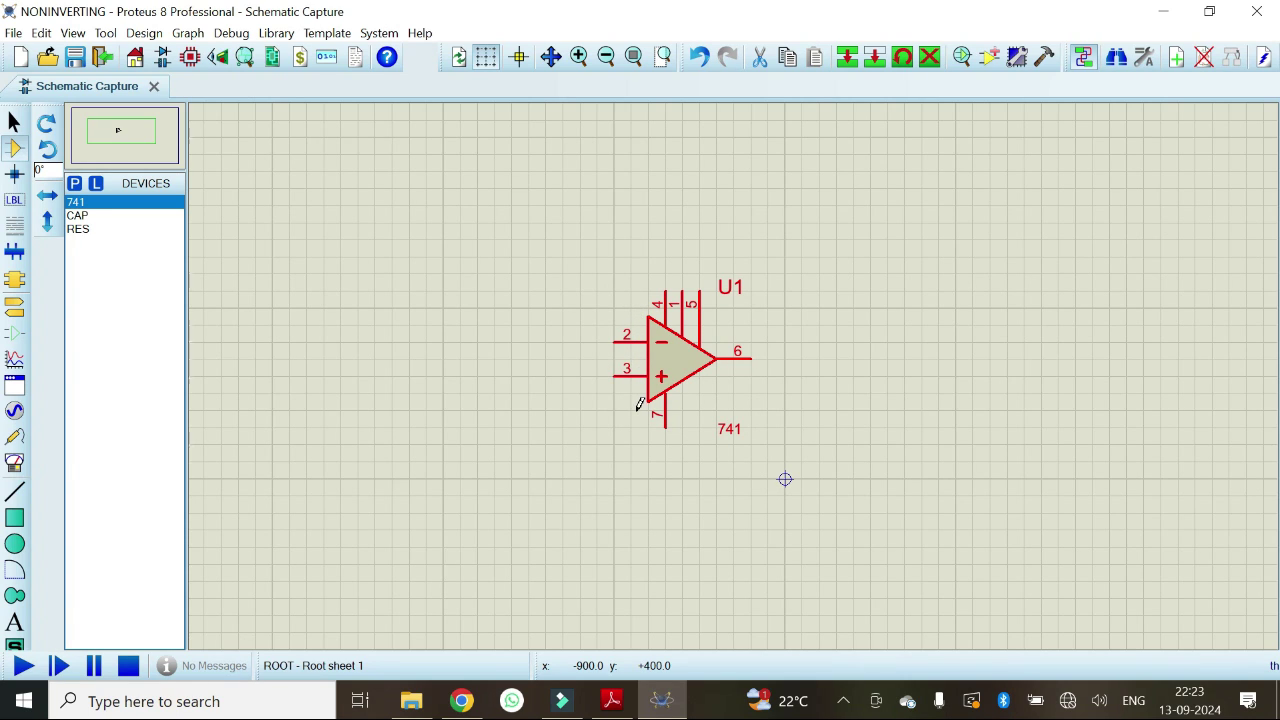
pyautogui.click(611, 700)
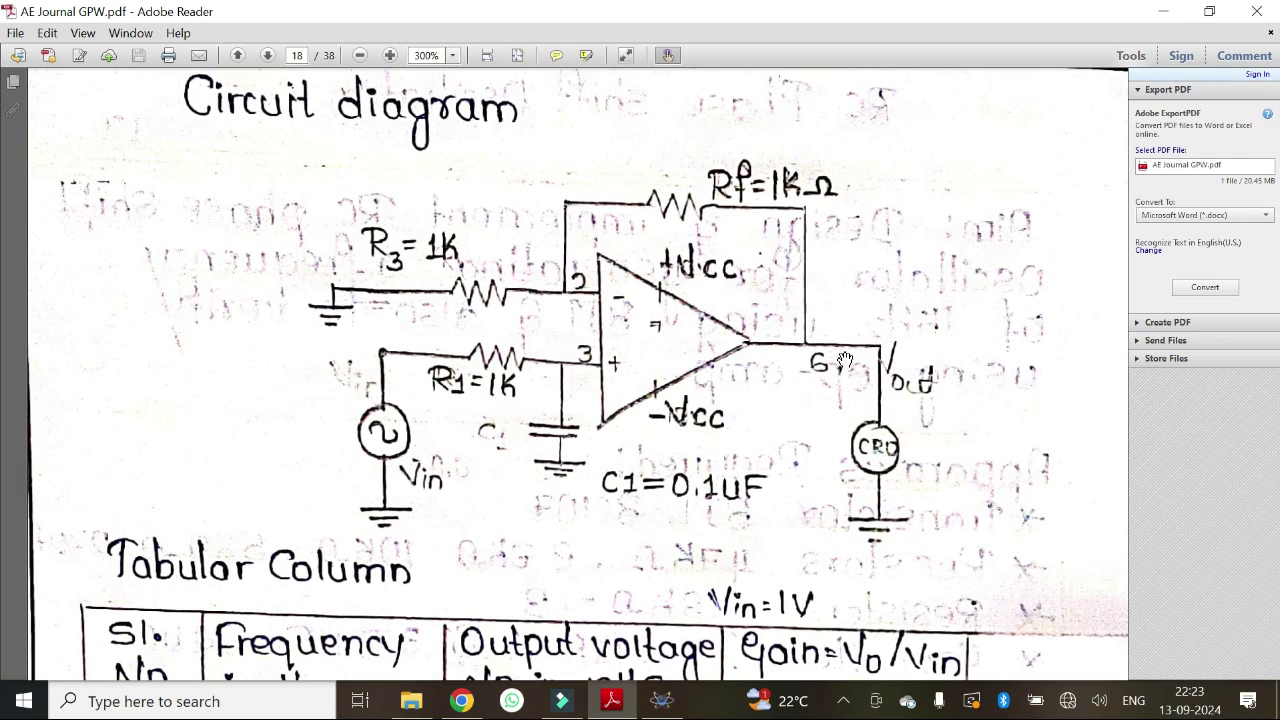
# Step: Place three 10k resistors: R1 and R3 left of the op-amp, R2 above it
pyautogui.click(1163, 11)
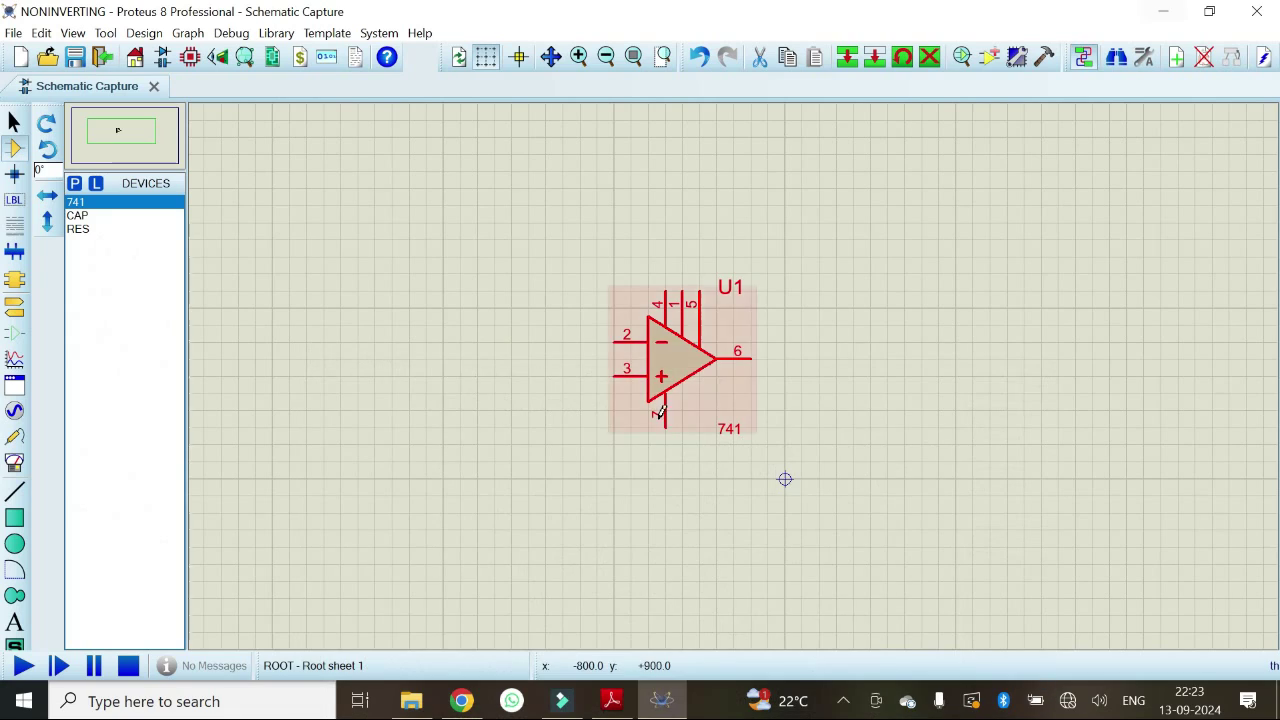
pyautogui.click(90, 230)
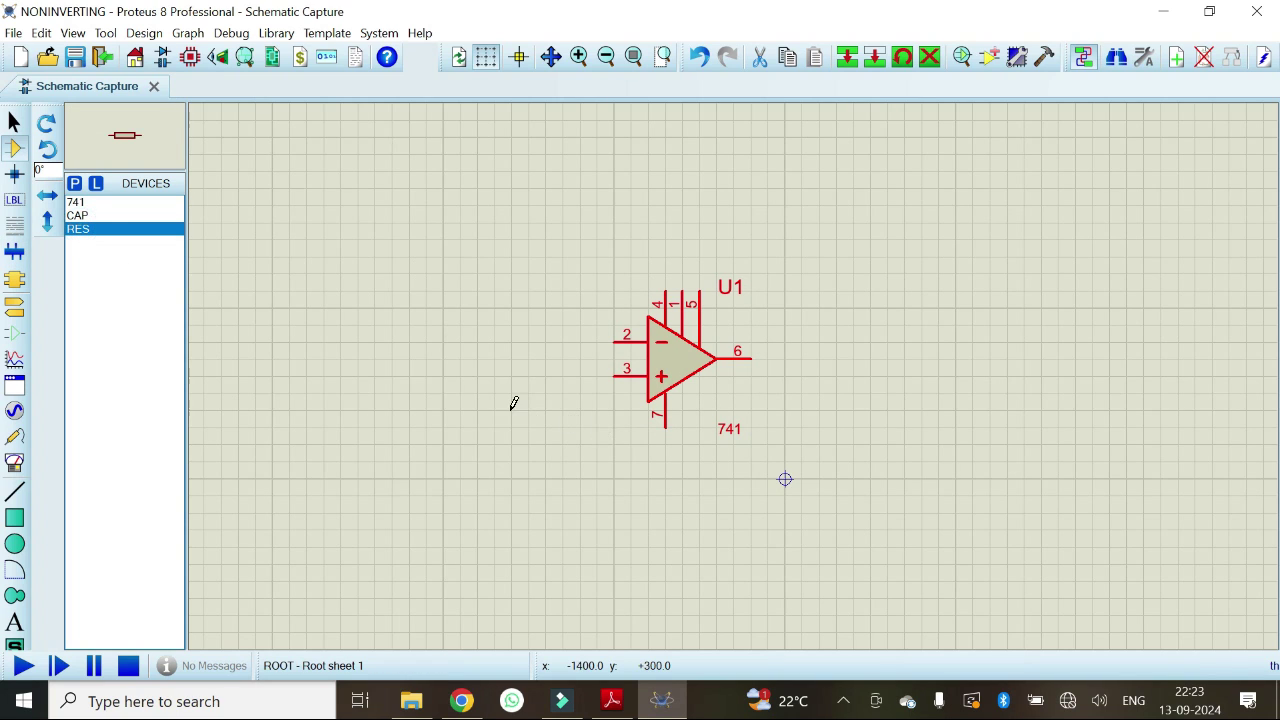
pyautogui.click(446, 370)
pyautogui.click(451, 376)
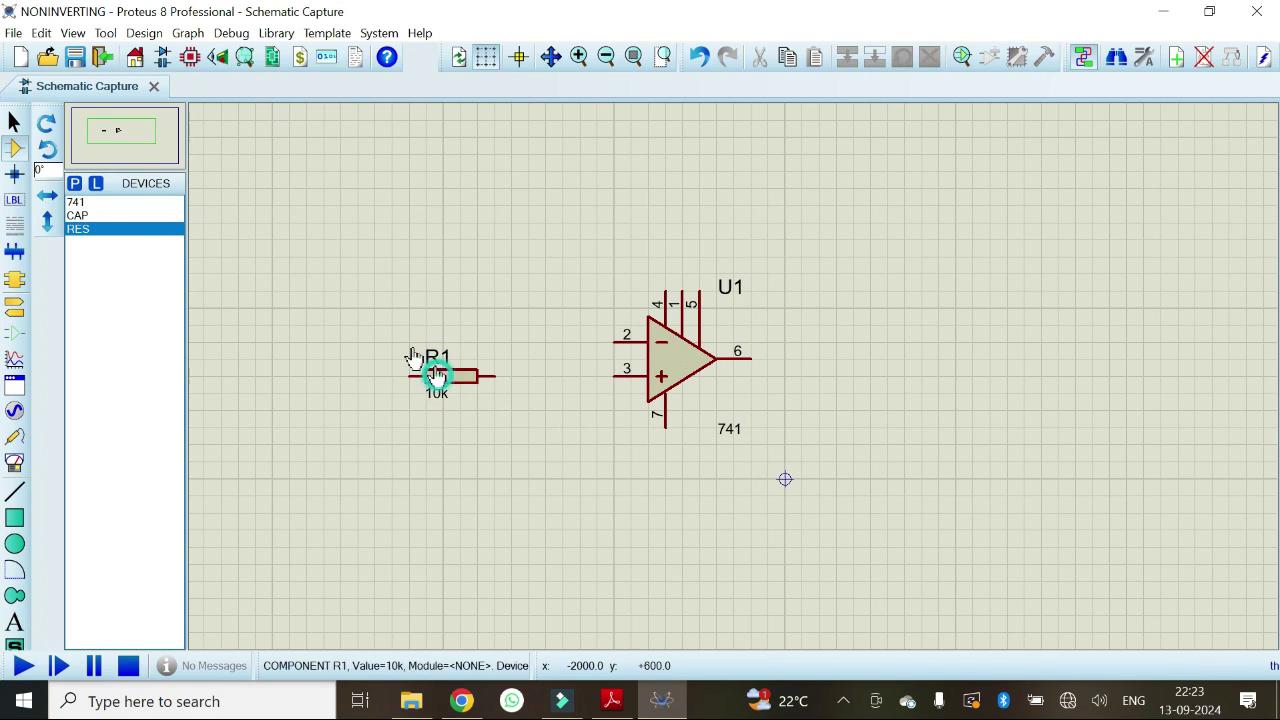
pyautogui.click(690, 193)
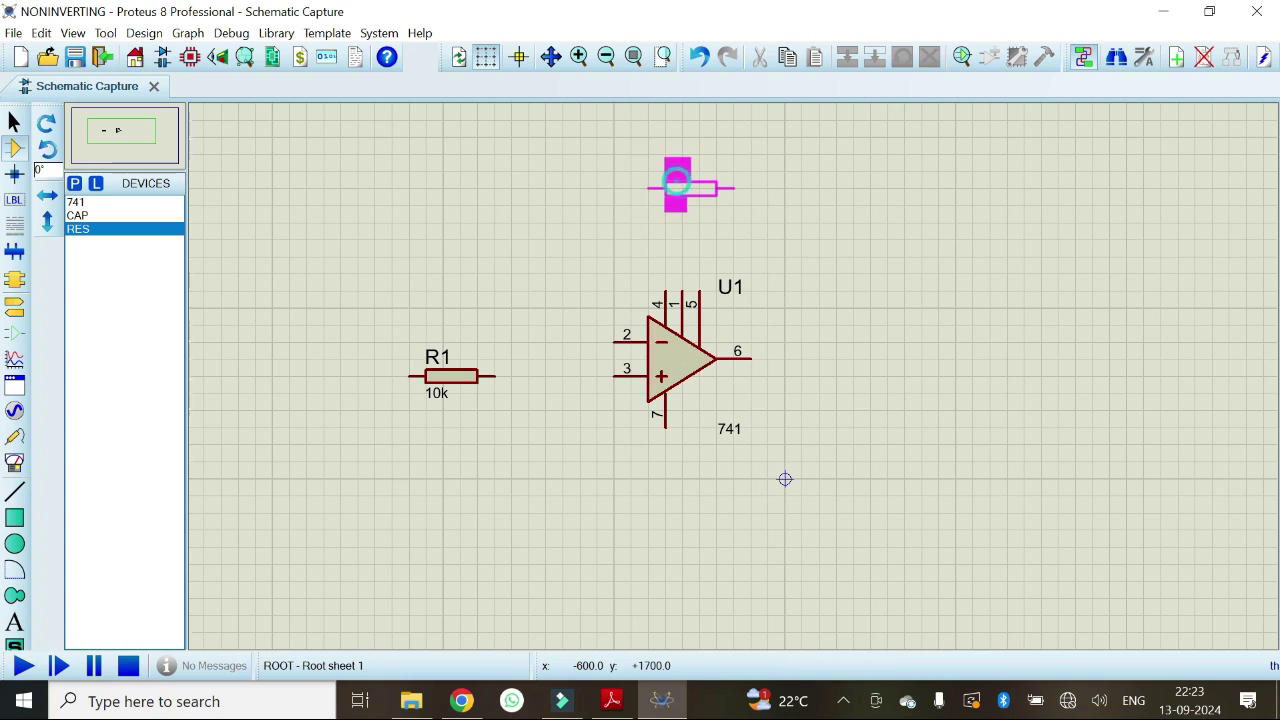
pyautogui.click(673, 155)
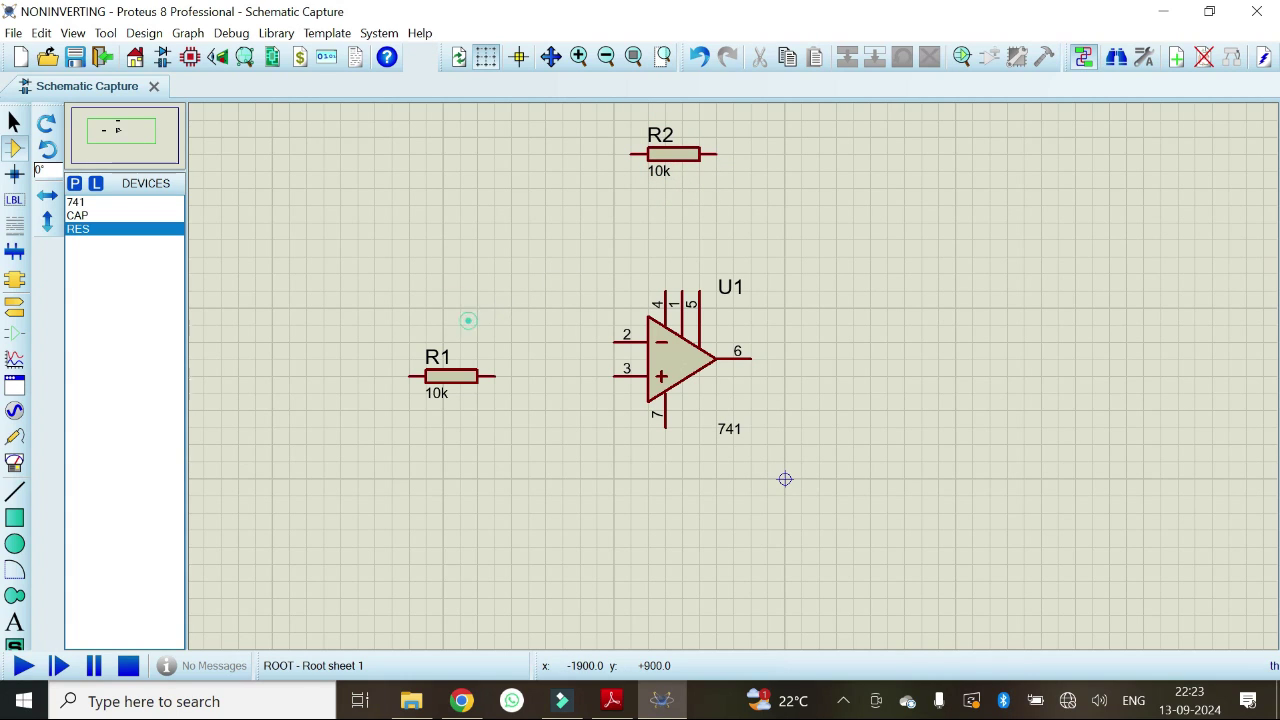
pyautogui.click(451, 307)
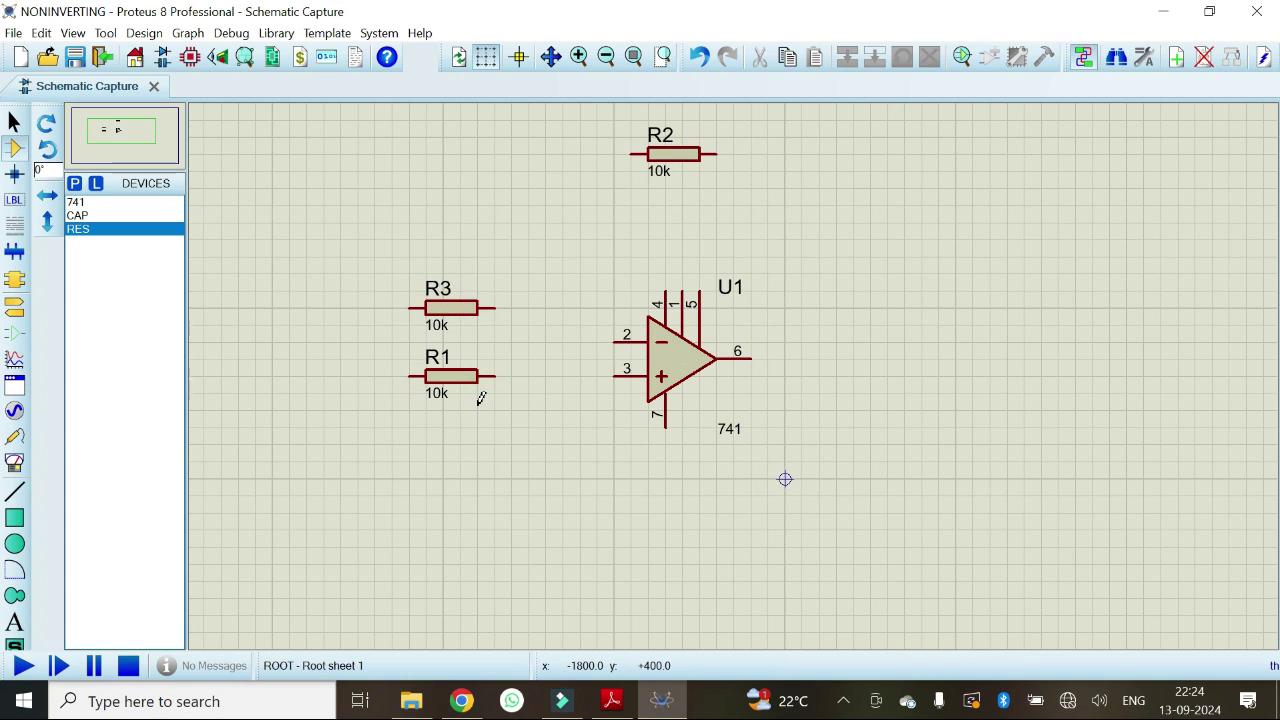
pyautogui.click(480, 392)
# Step: Restore R1's label position, nudge R1 down below R3, and open R3's value for editing
pyautogui.click(15, 124)
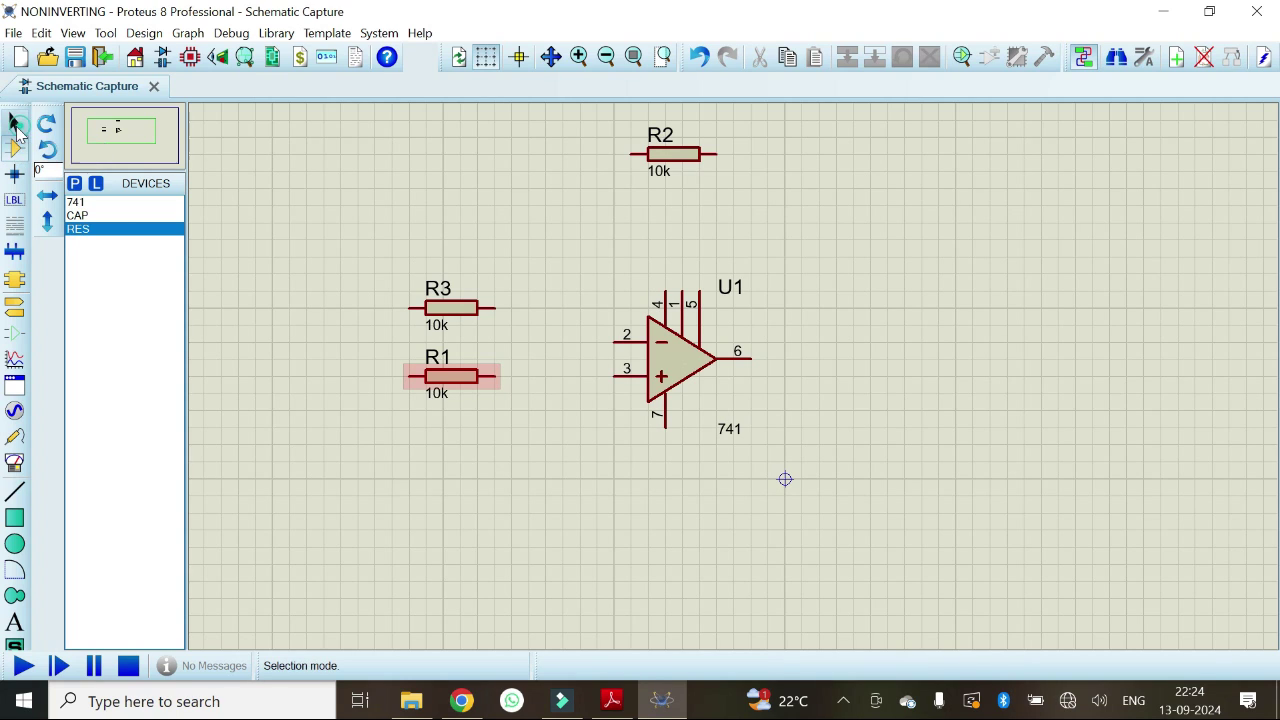
pyautogui.click(443, 392)
pyautogui.moveTo(437, 357); pyautogui.dragTo(437, 408)
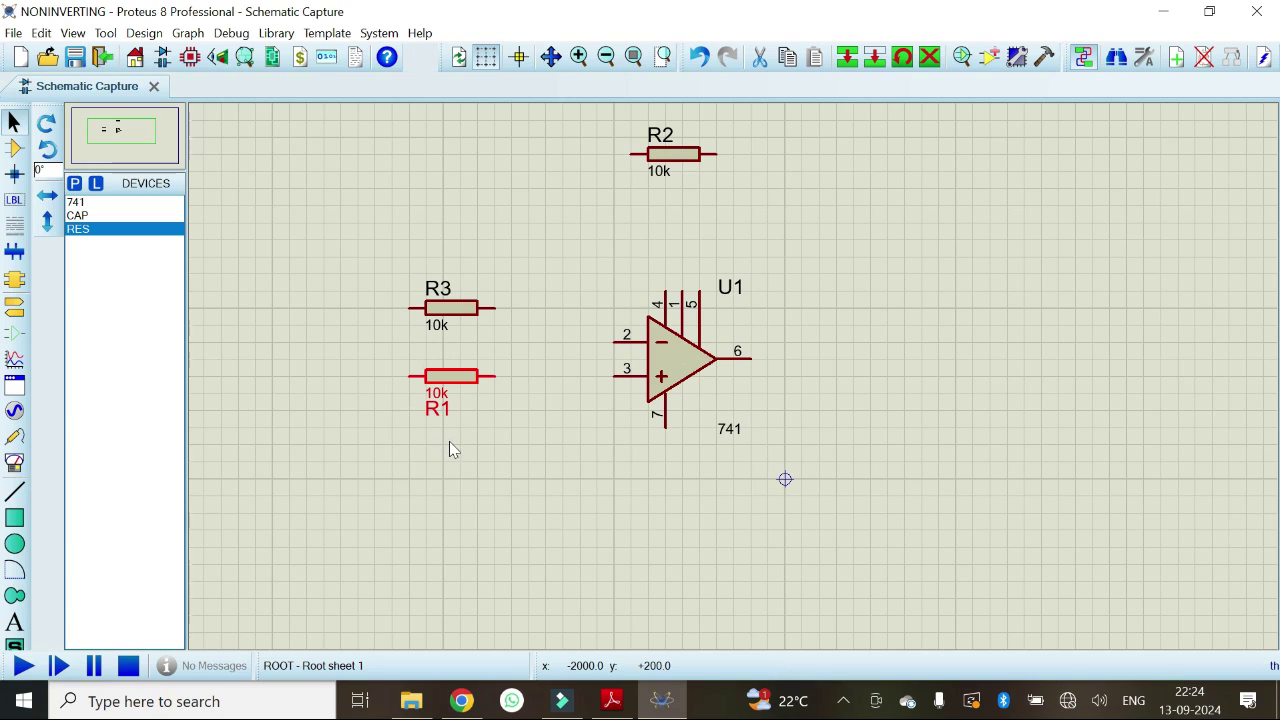
pyautogui.hotkey('ctrl', 'z')
pyautogui.moveTo(420, 395); pyautogui.dragTo(422, 398)
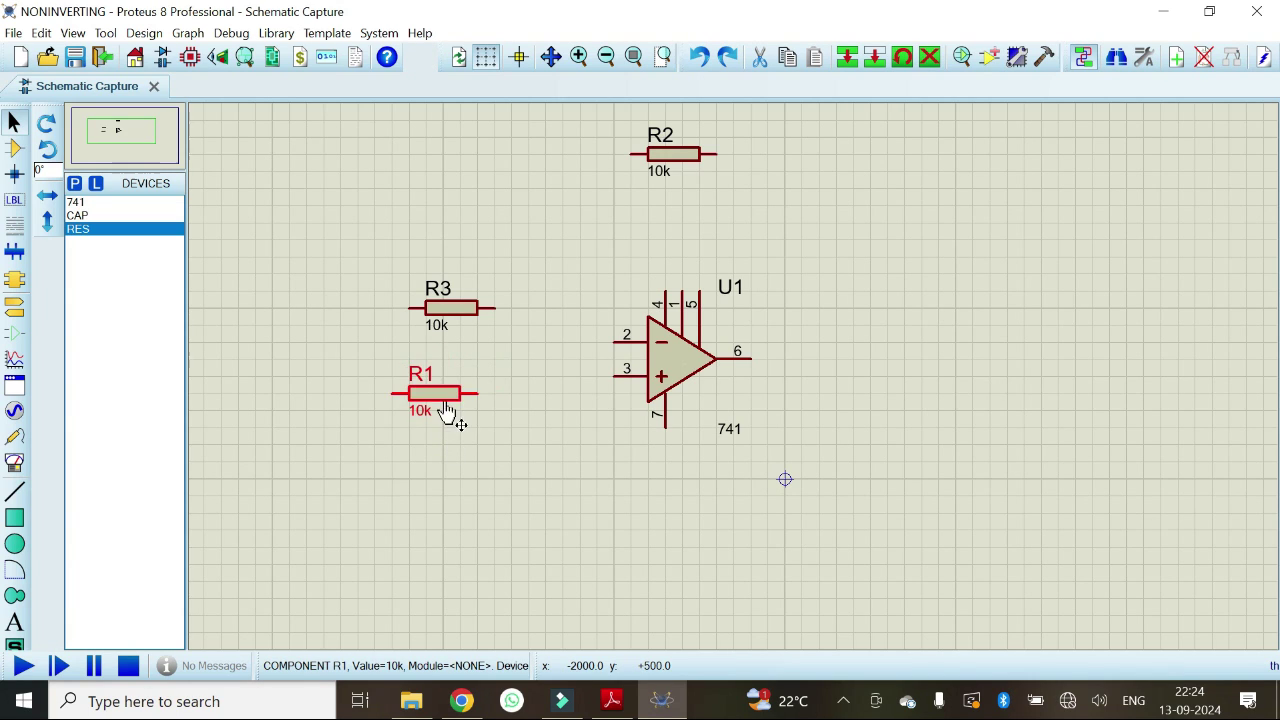
pyautogui.click(486, 469)
pyautogui.click(439, 330)
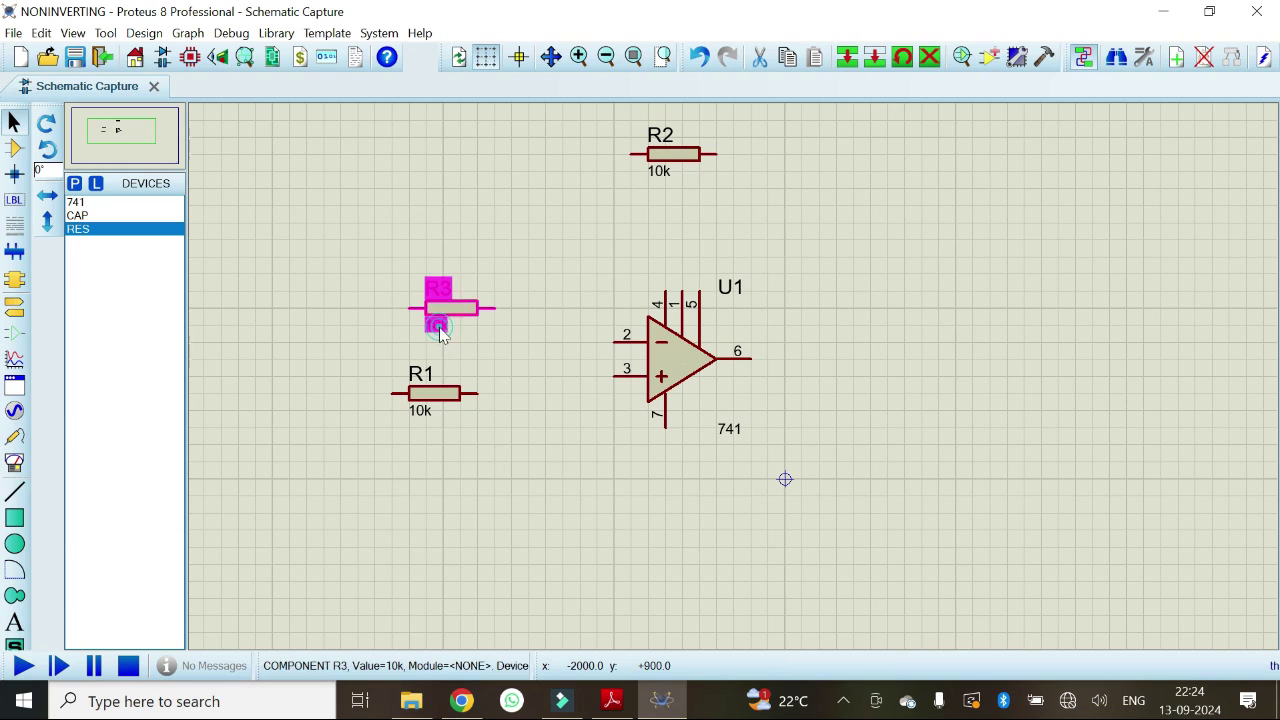
pyautogui.click(439, 330)
# Step: Edit the value labels of R3, R1 and R2, replacing 10k with 1k on each
pyautogui.click(543, 180)
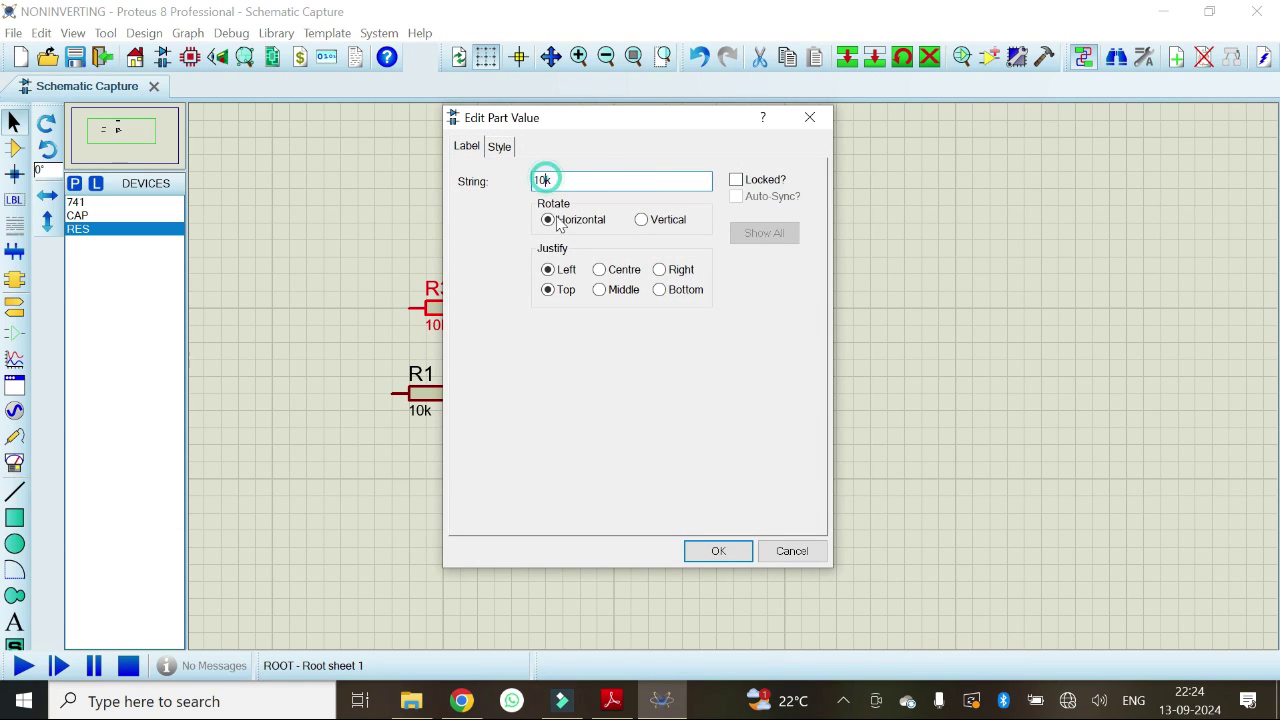
pyautogui.click(718, 551)
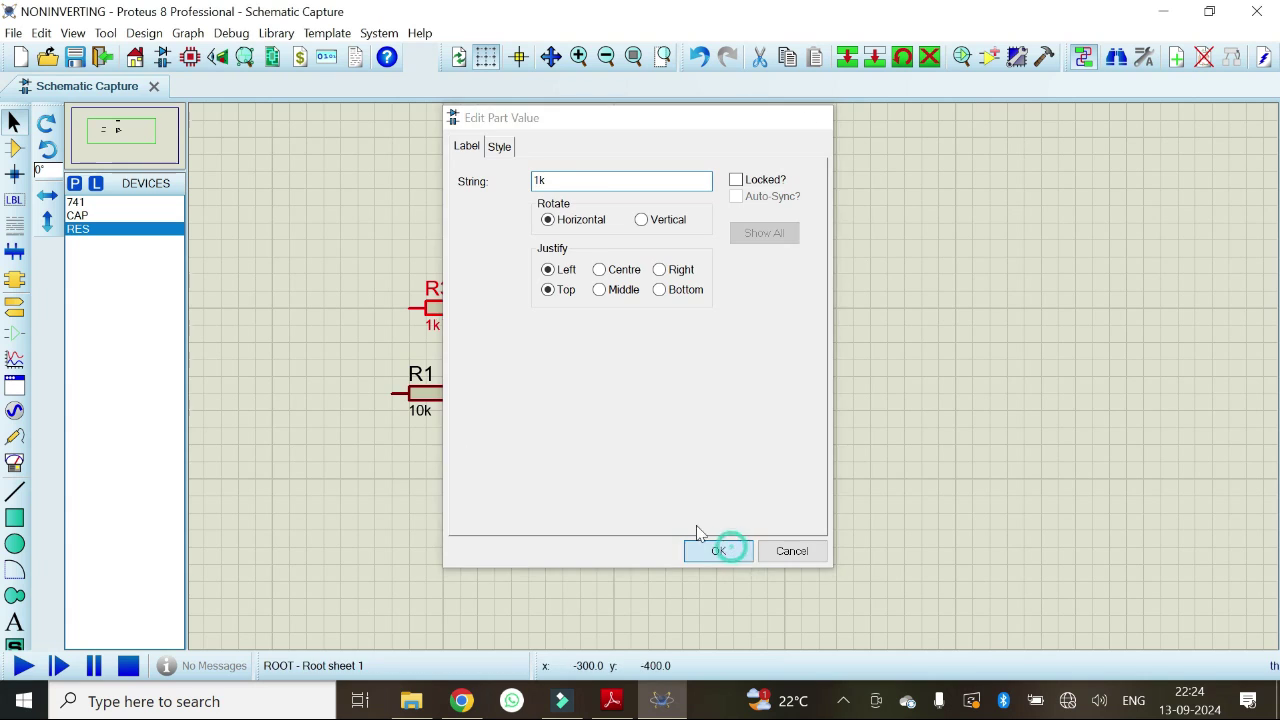
pyautogui.click(420, 410)
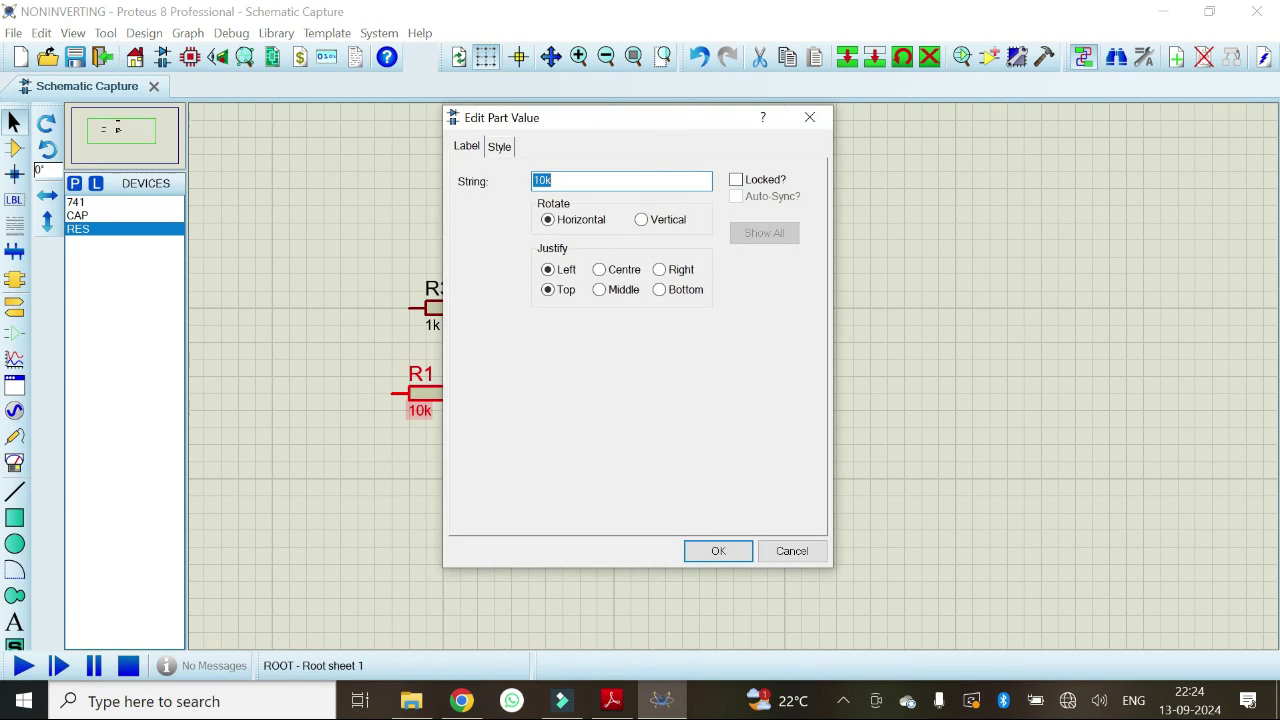
pyautogui.click(544, 180)
pyautogui.click(724, 552)
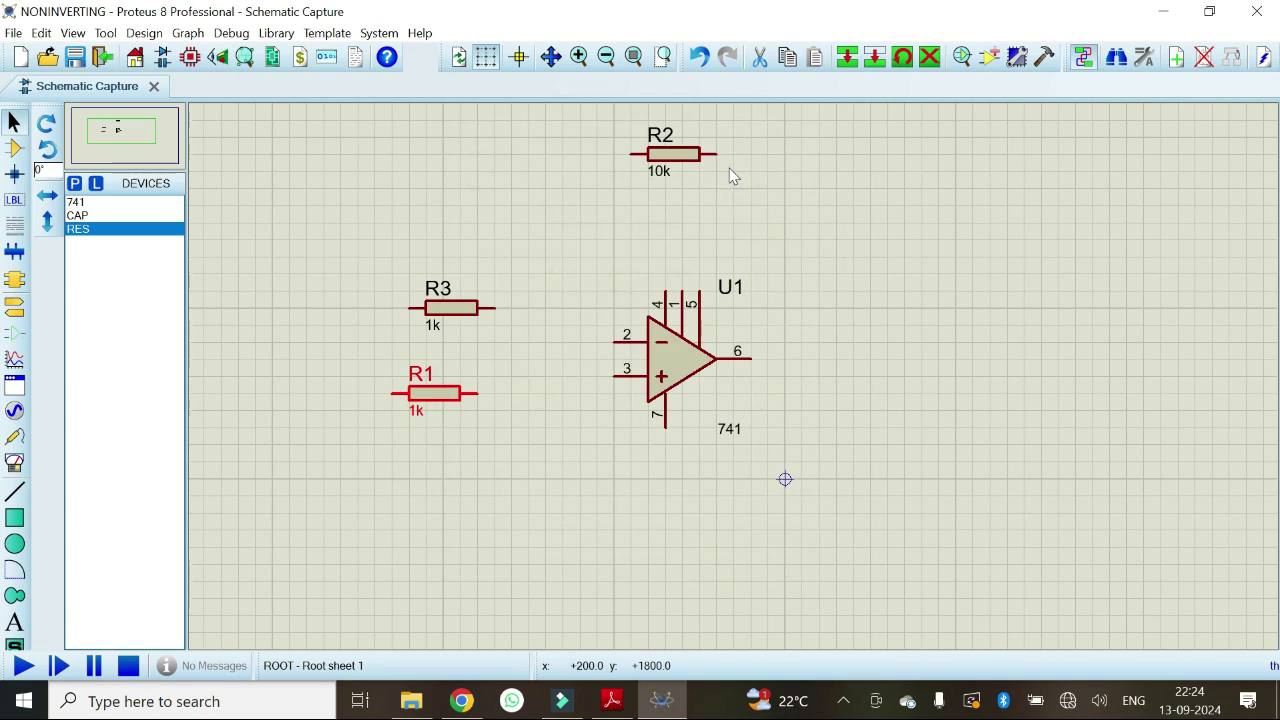
pyautogui.click(659, 172)
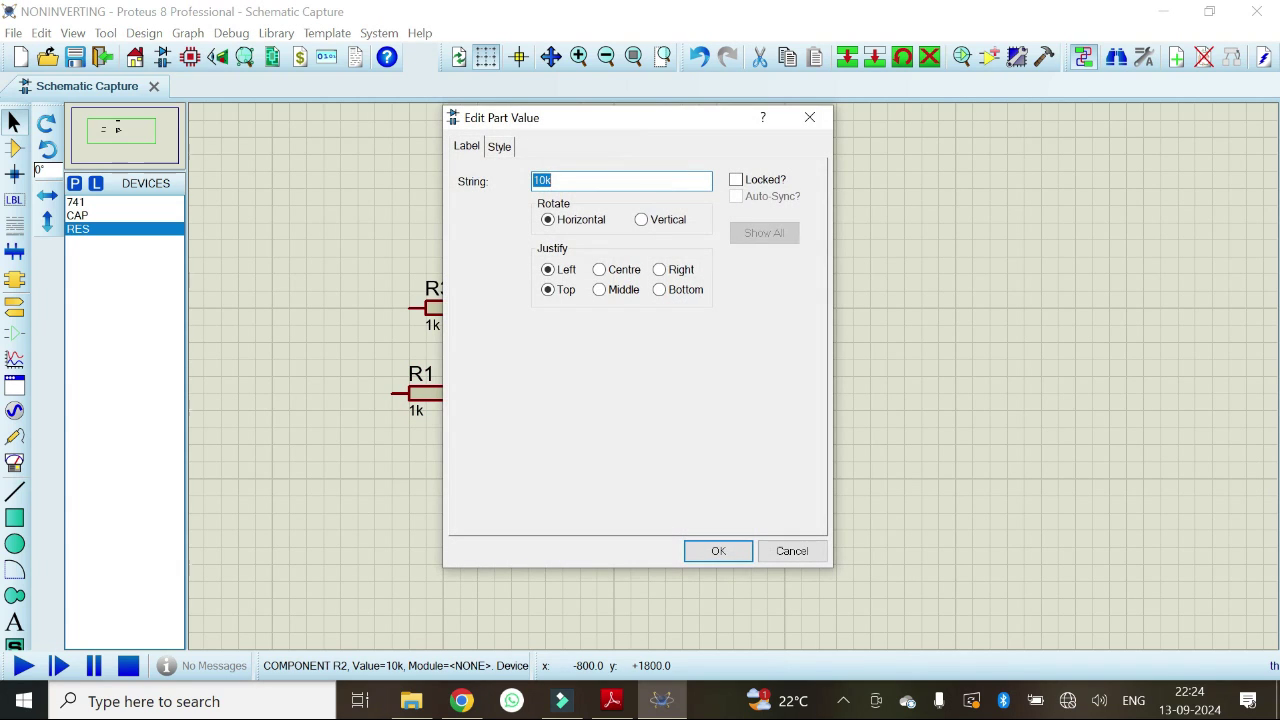
pyautogui.click(542, 180)
pyautogui.click(697, 550)
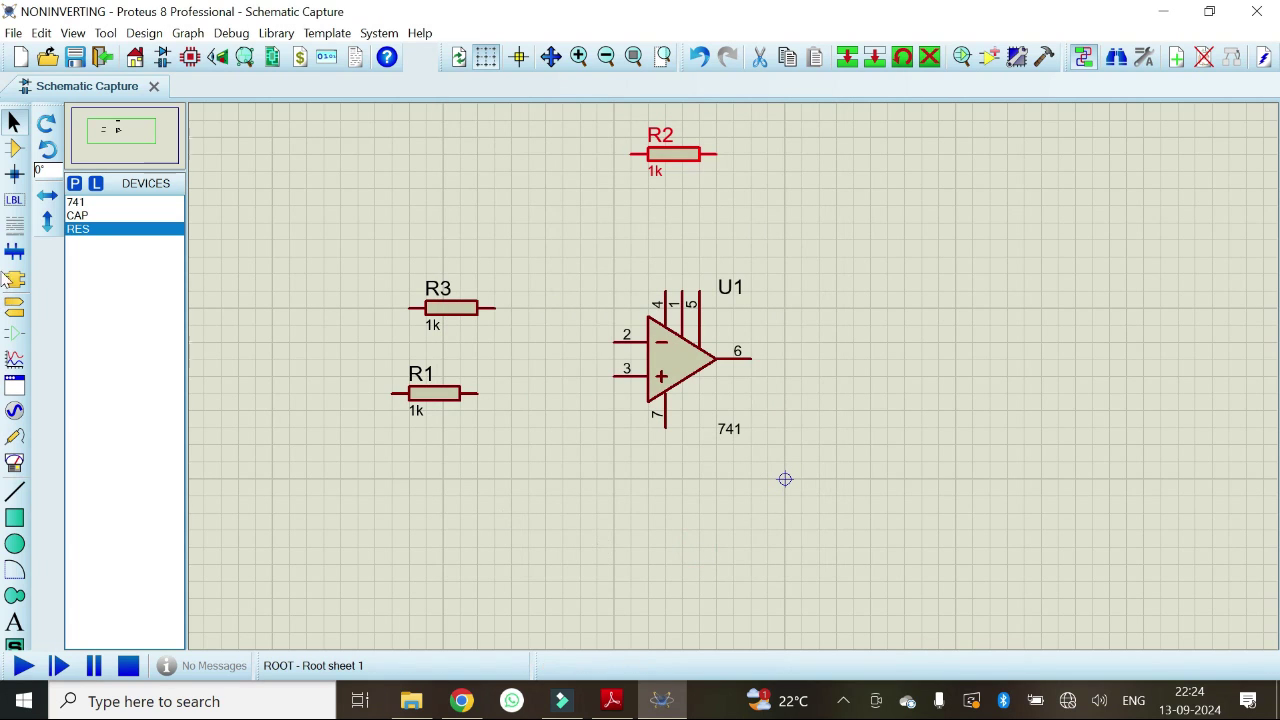
pyautogui.click(76, 215)
# Step: Place capacitor C1 below R1, rotate it clockwise to vertical, and set its value to 0.1uF
pyautogui.click(523, 446)
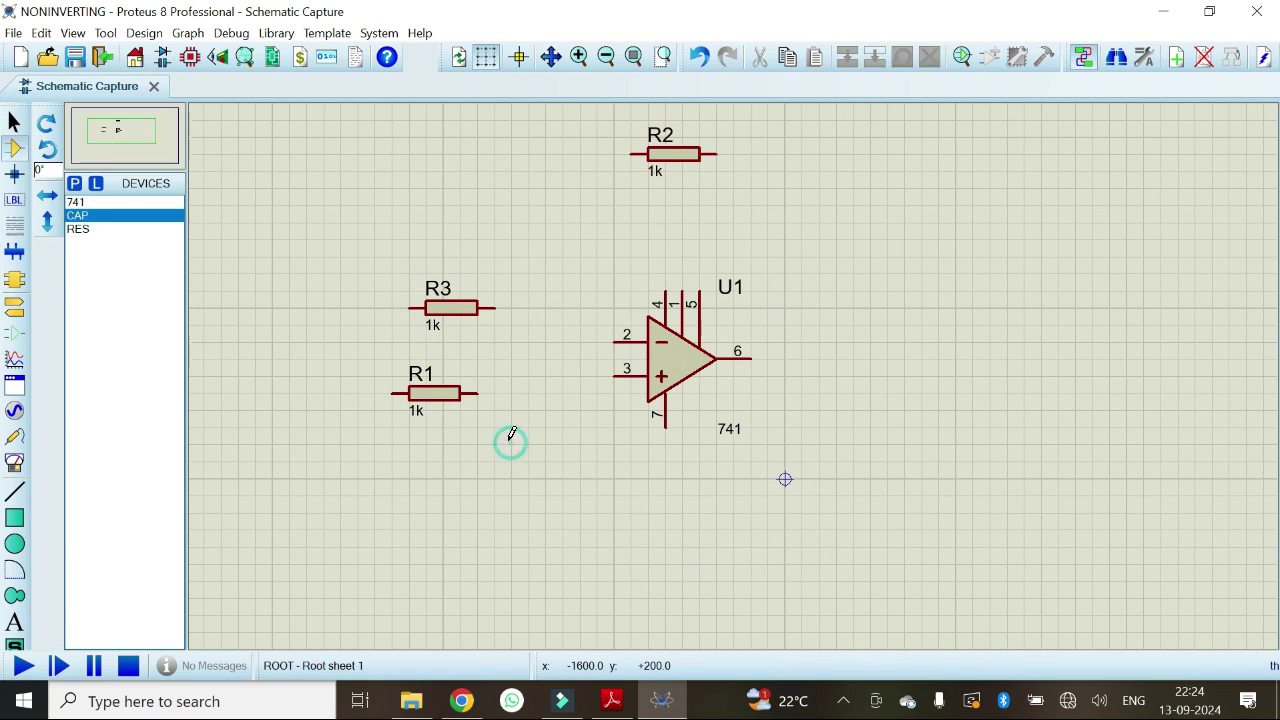
pyautogui.click(507, 443)
pyautogui.rightClick(509, 443)
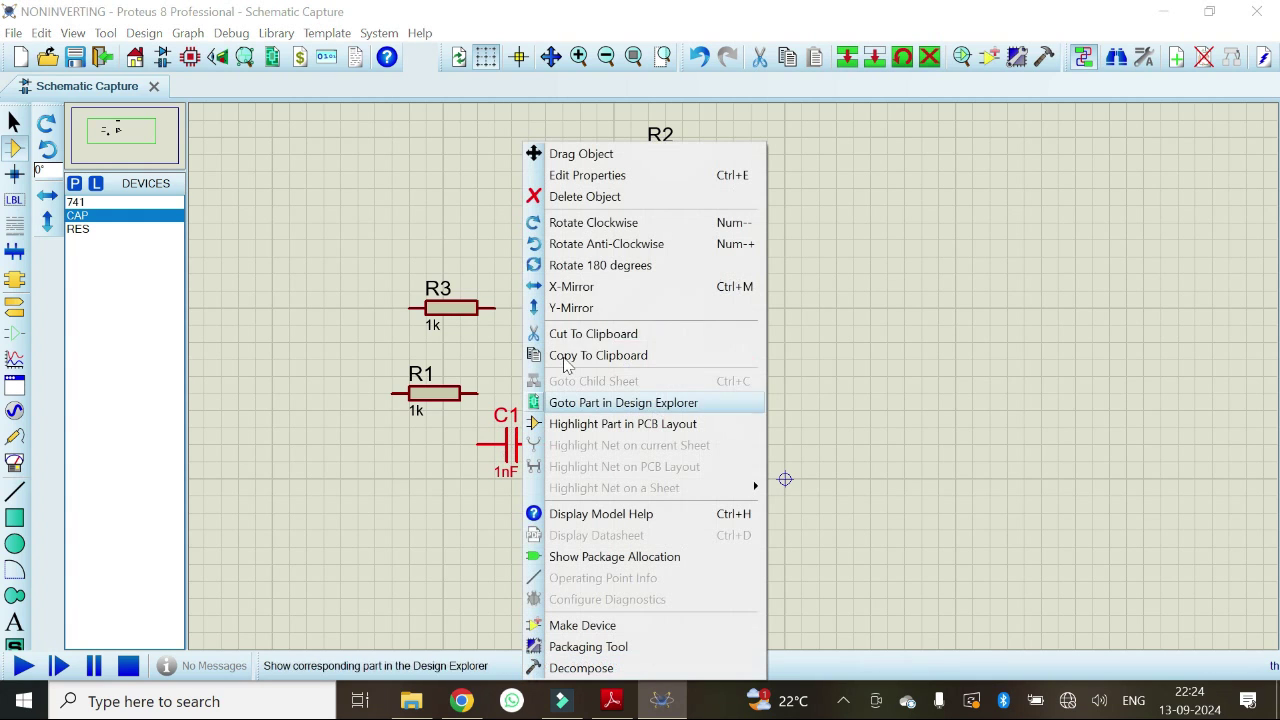
pyautogui.click(610, 228)
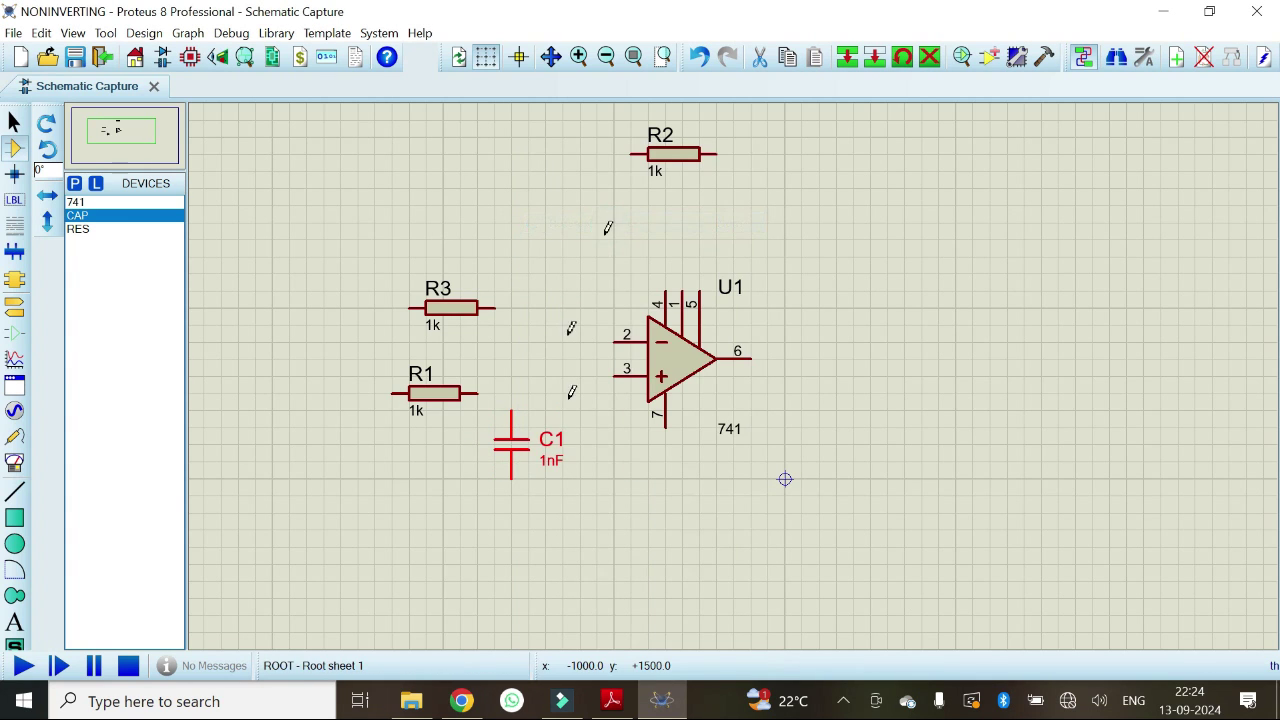
pyautogui.doubleClick(551, 463)
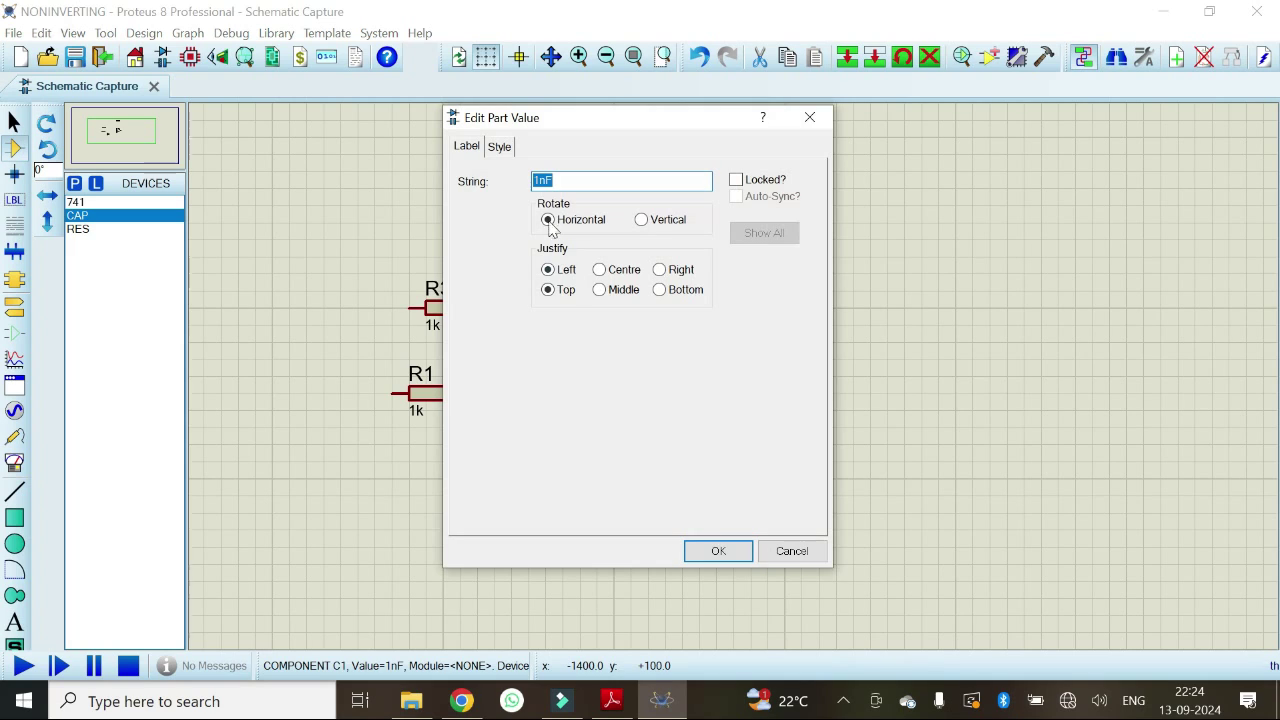
pyautogui.click(547, 180)
pyautogui.write('.1u')
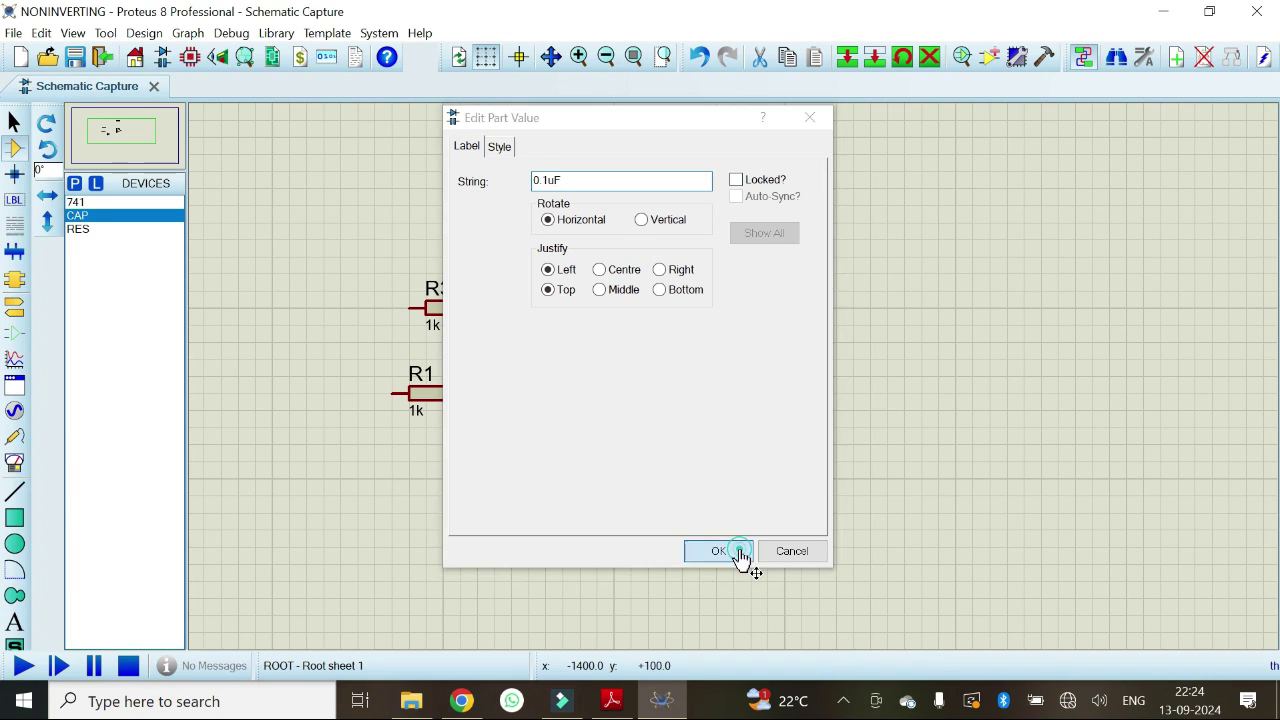
pyautogui.click(742, 556)
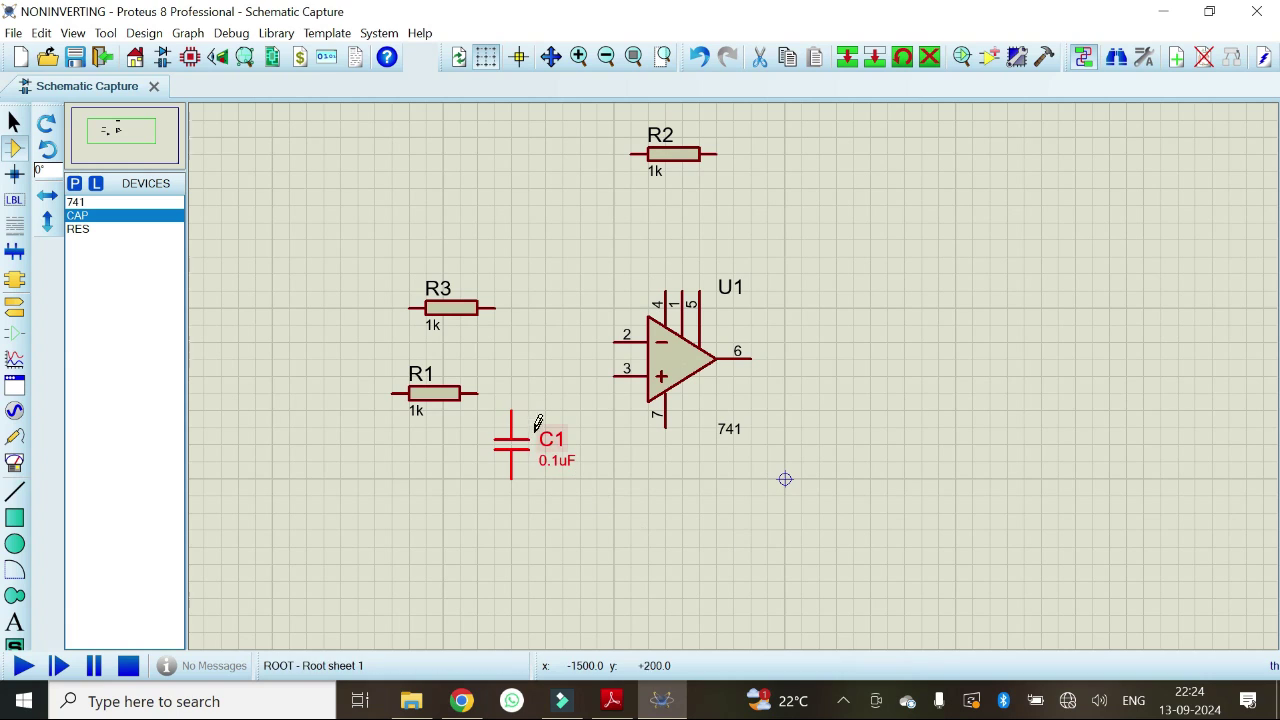
# Step: Wire R3 to pin 2, that node to R2's left pin, R2 to output pin 6, and R1 to C1
pyautogui.click(494, 307)
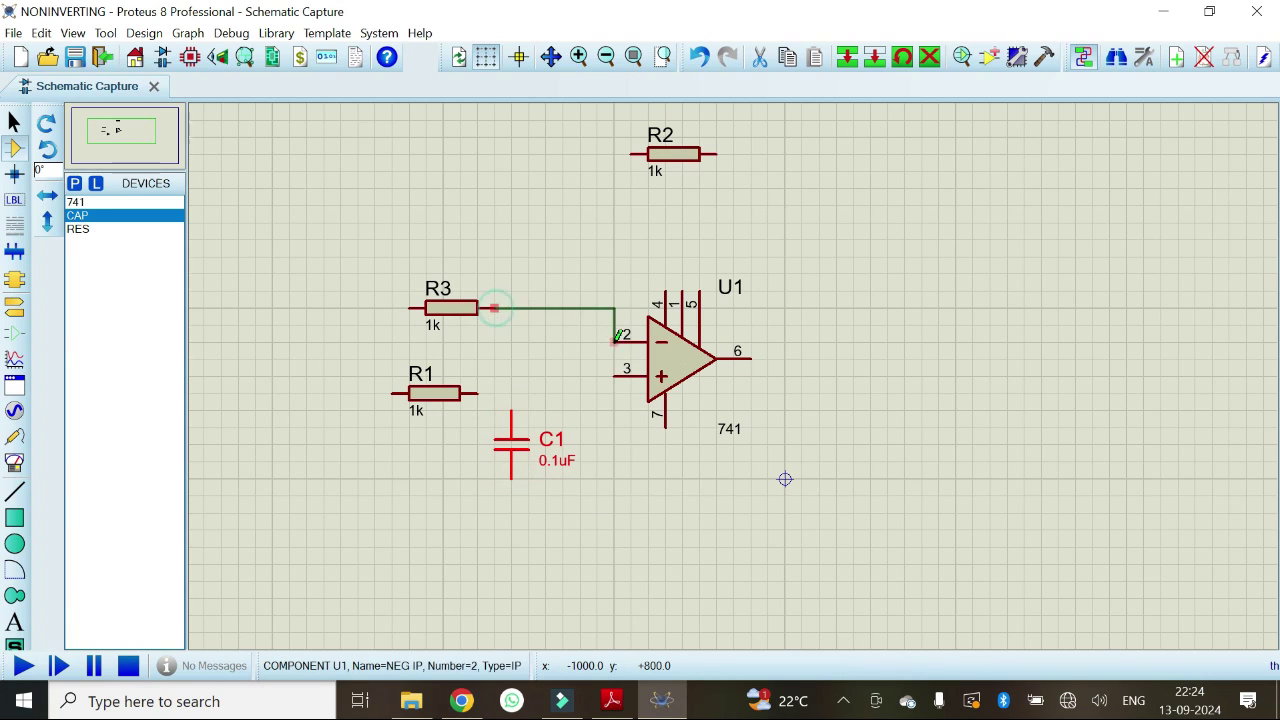
pyautogui.click(616, 341)
pyautogui.click(614, 307)
pyautogui.click(631, 153)
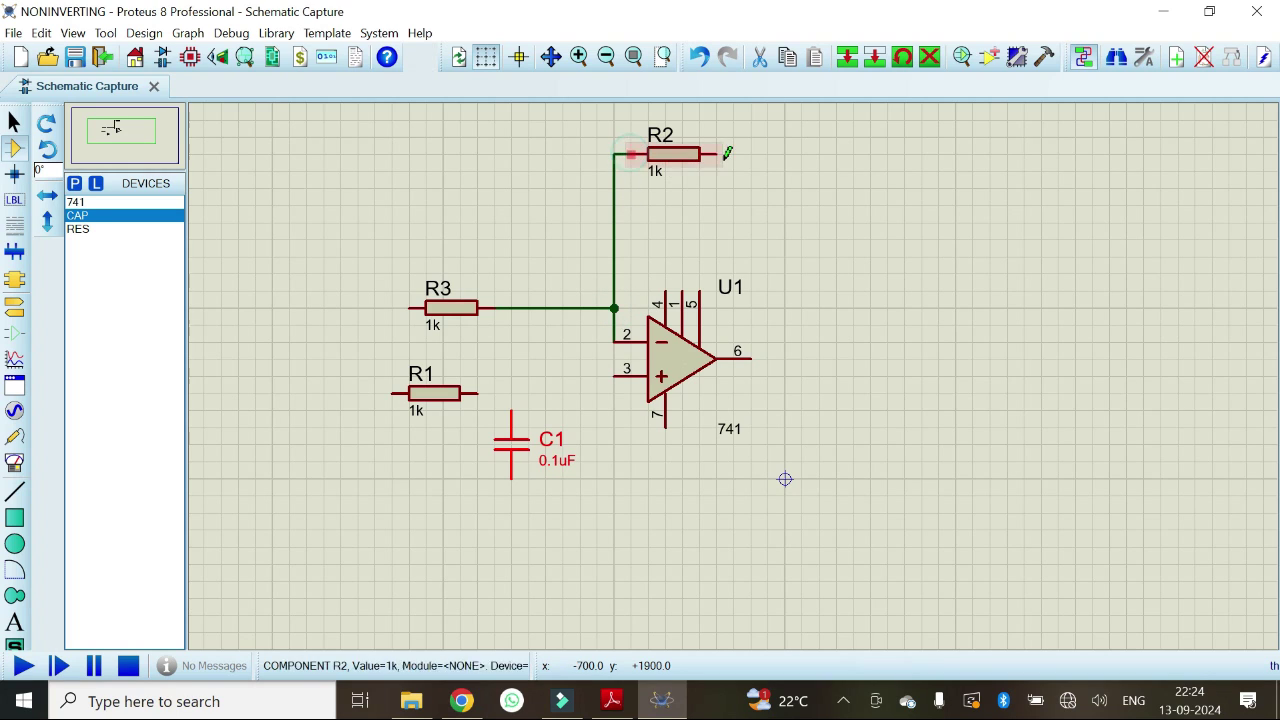
pyautogui.click(718, 153)
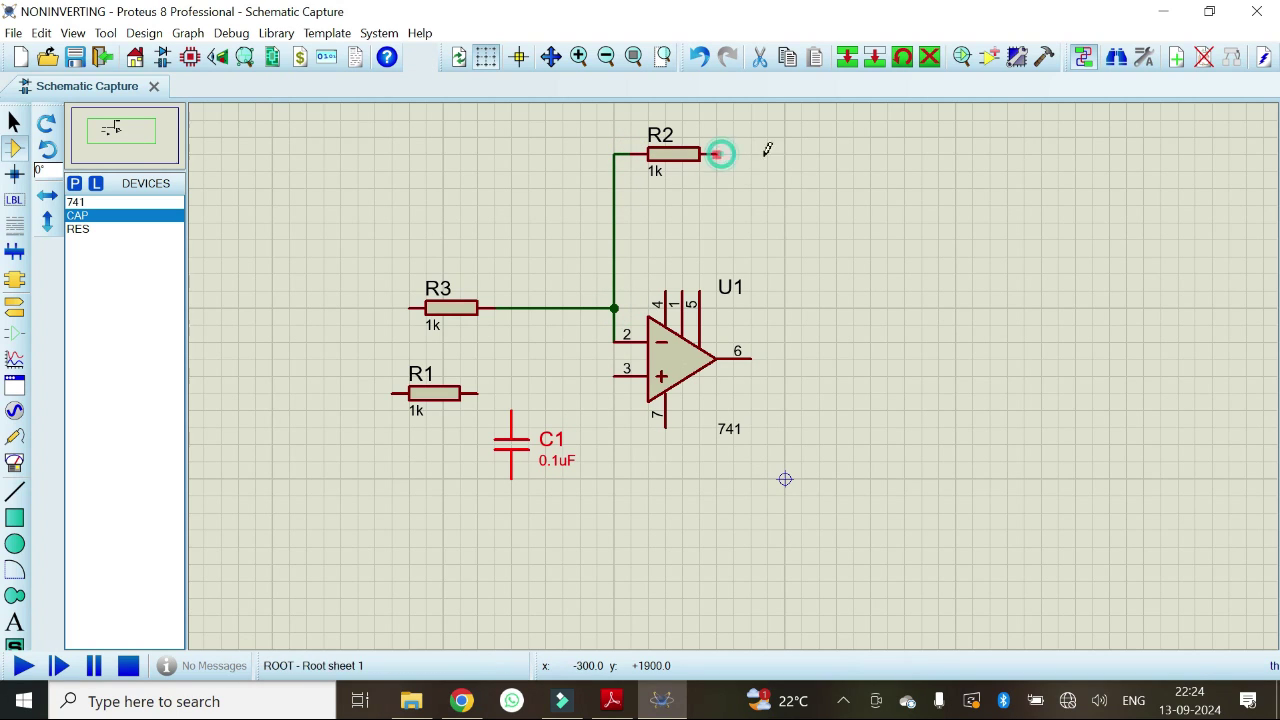
pyautogui.click(752, 357)
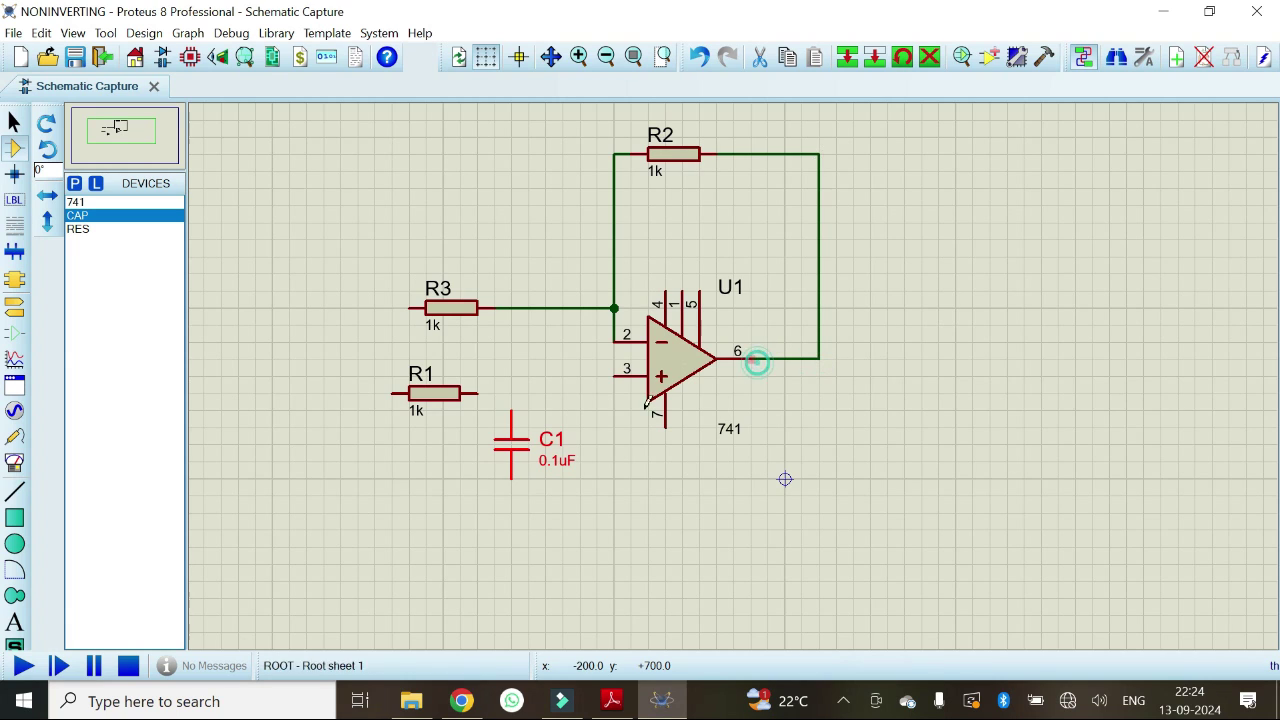
pyautogui.click(479, 393)
pyautogui.click(511, 407)
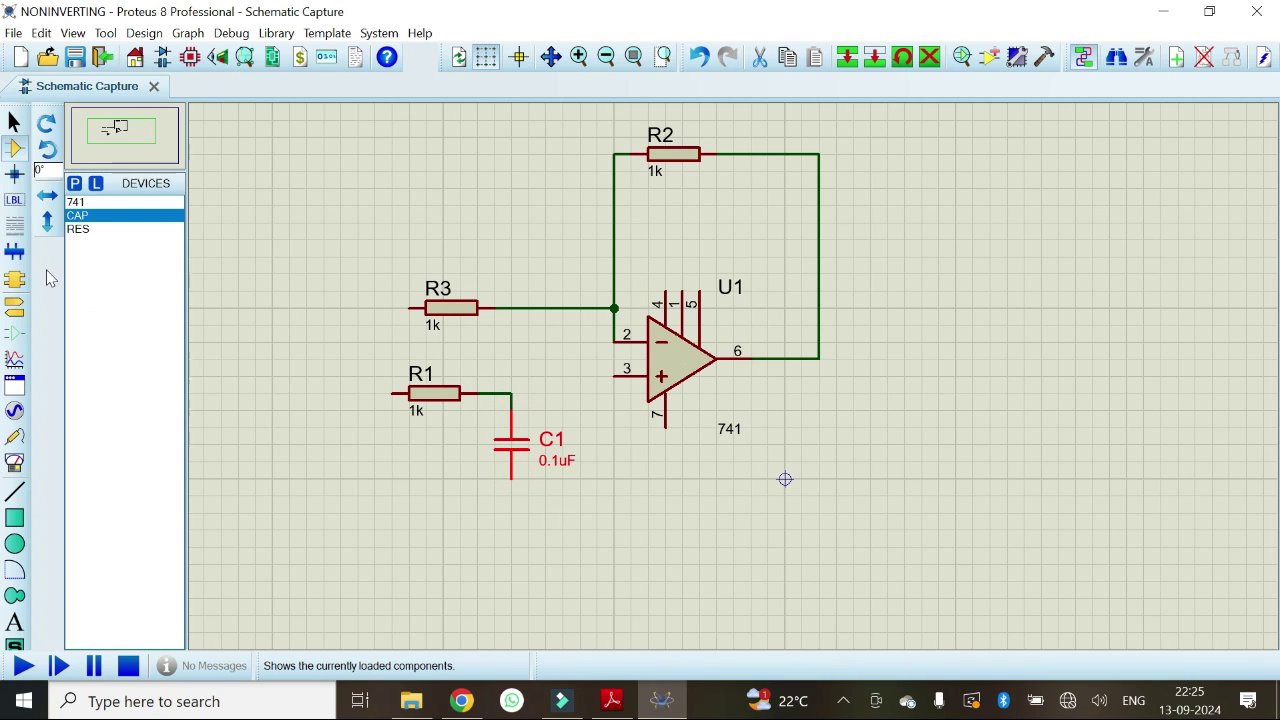
# Step: Place GROUND terminals below C1 and left of R3, and wire C1 and R3 to them
pyautogui.click(18, 306)
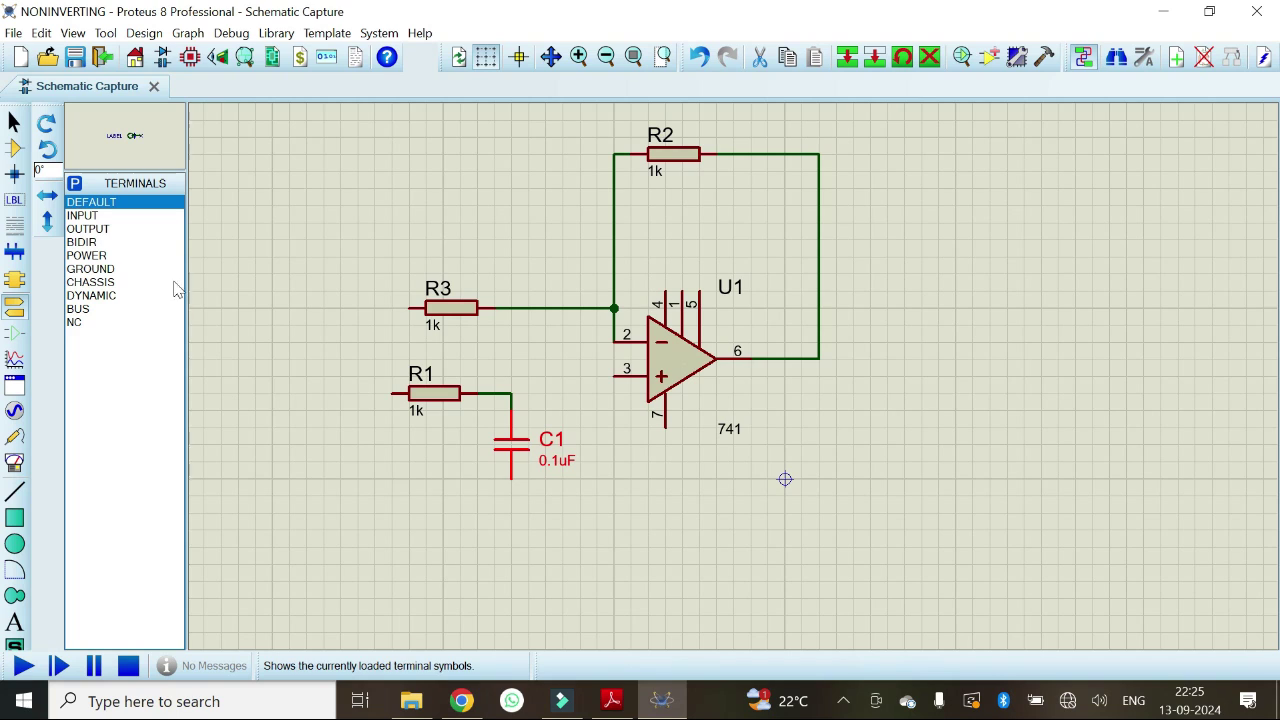
pyautogui.click(96, 269)
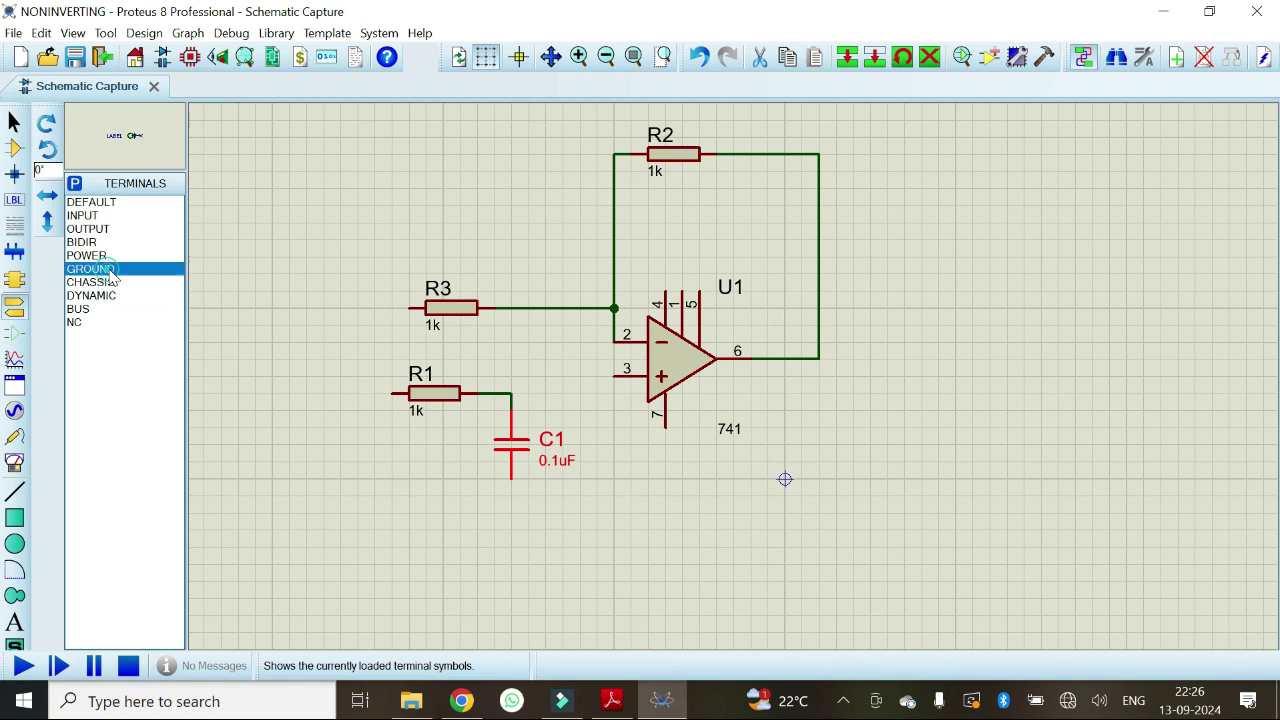
pyautogui.click(510, 521)
pyautogui.click(514, 540)
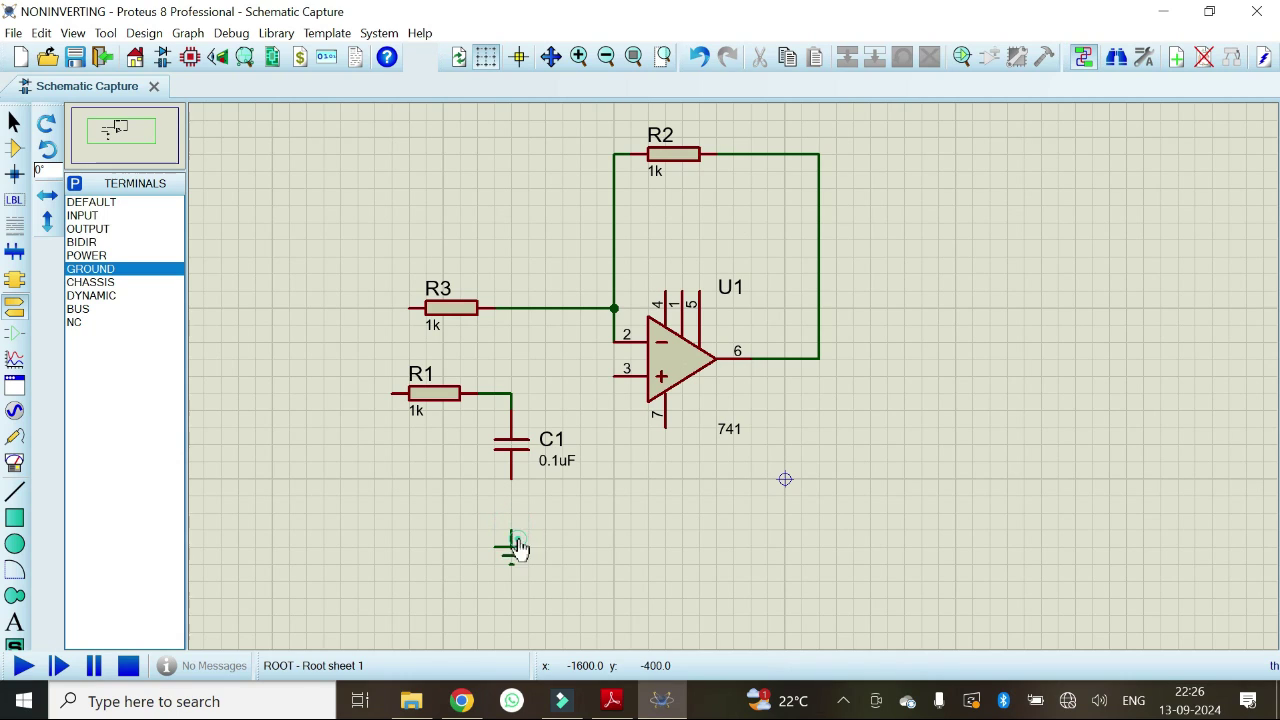
pyautogui.click(324, 334)
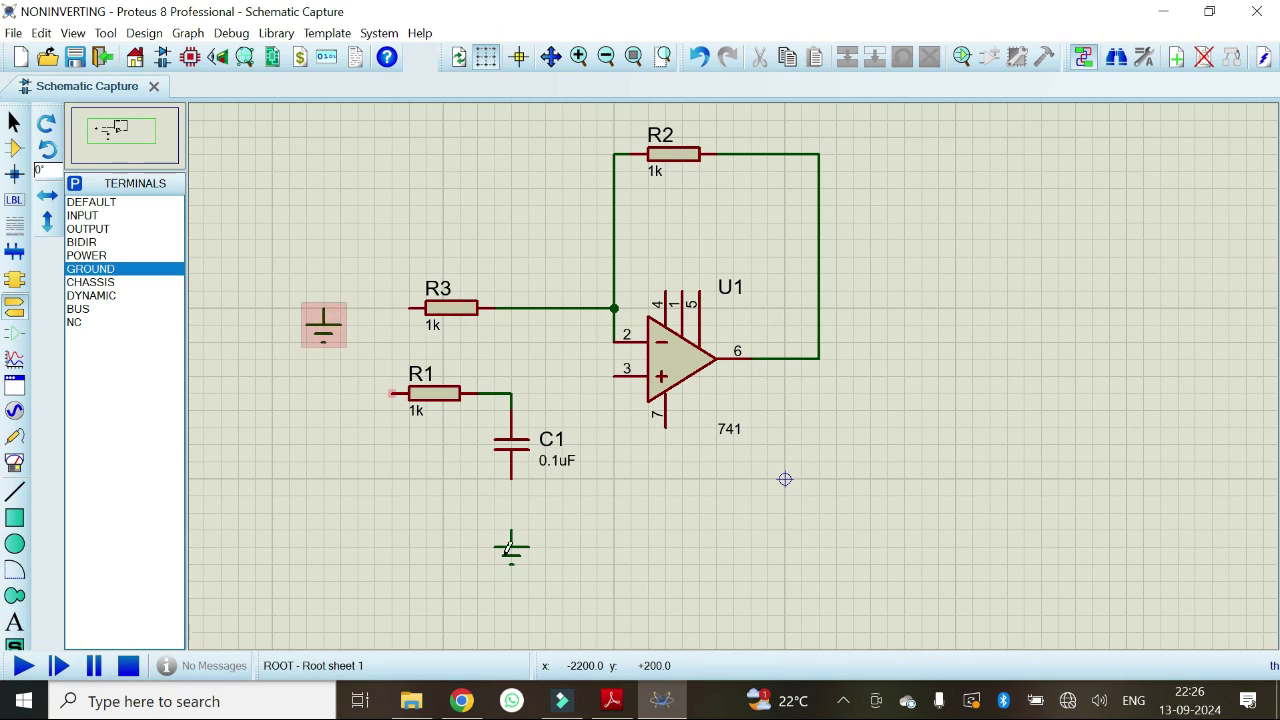
pyautogui.click(511, 484)
pyautogui.click(512, 530)
pyautogui.click(410, 307)
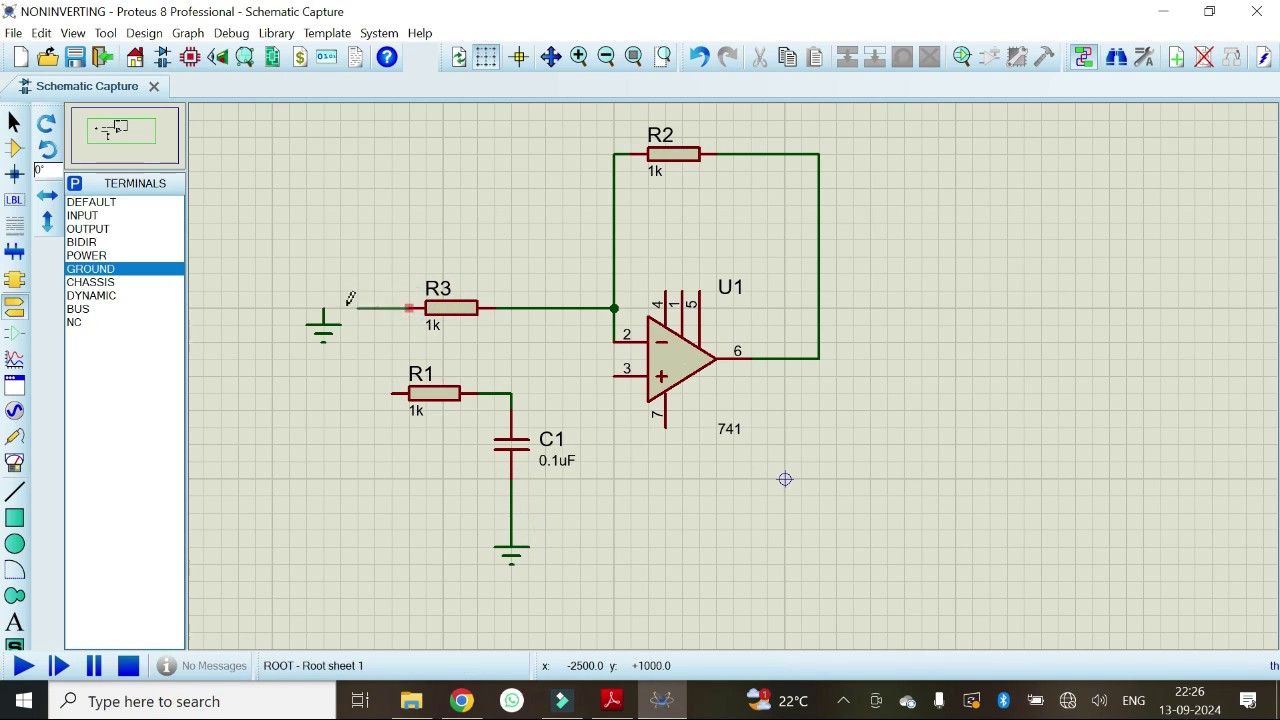
pyautogui.click(323, 302)
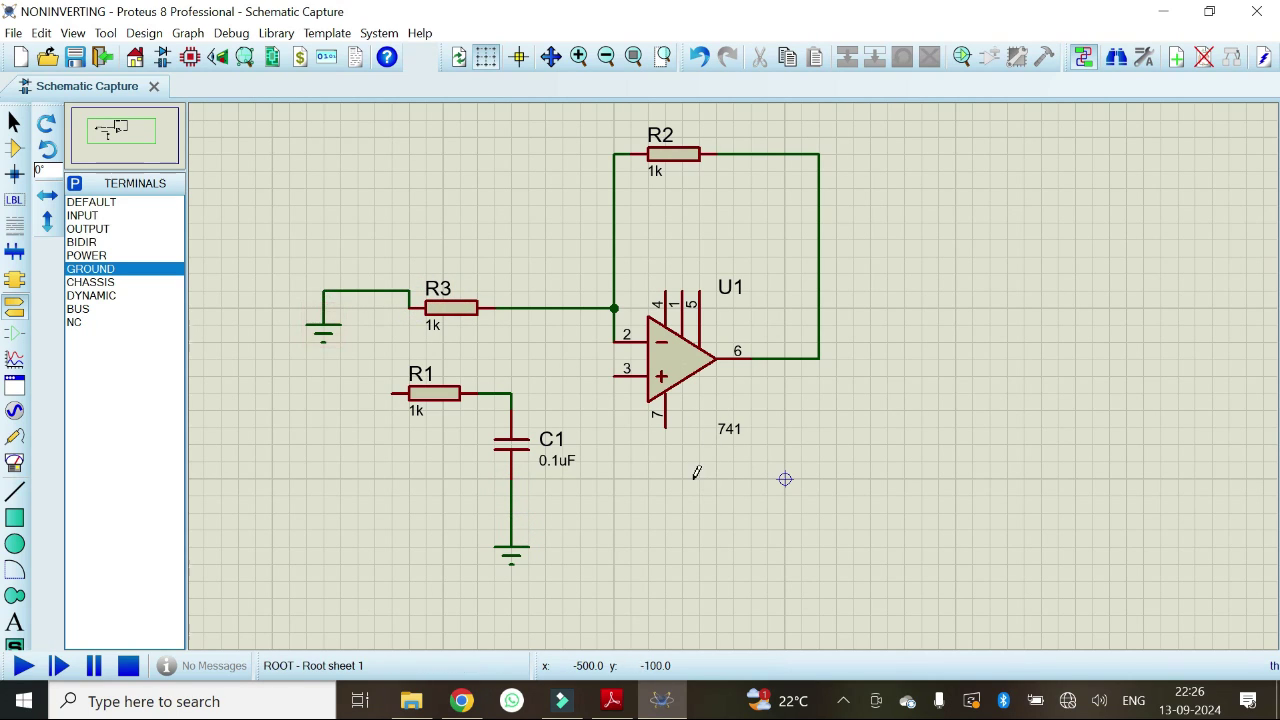
# Step: Wire U1's non-inverting pin 3 to the R1–C1 junction
pyautogui.click(613, 376)
pyautogui.click(518, 389)
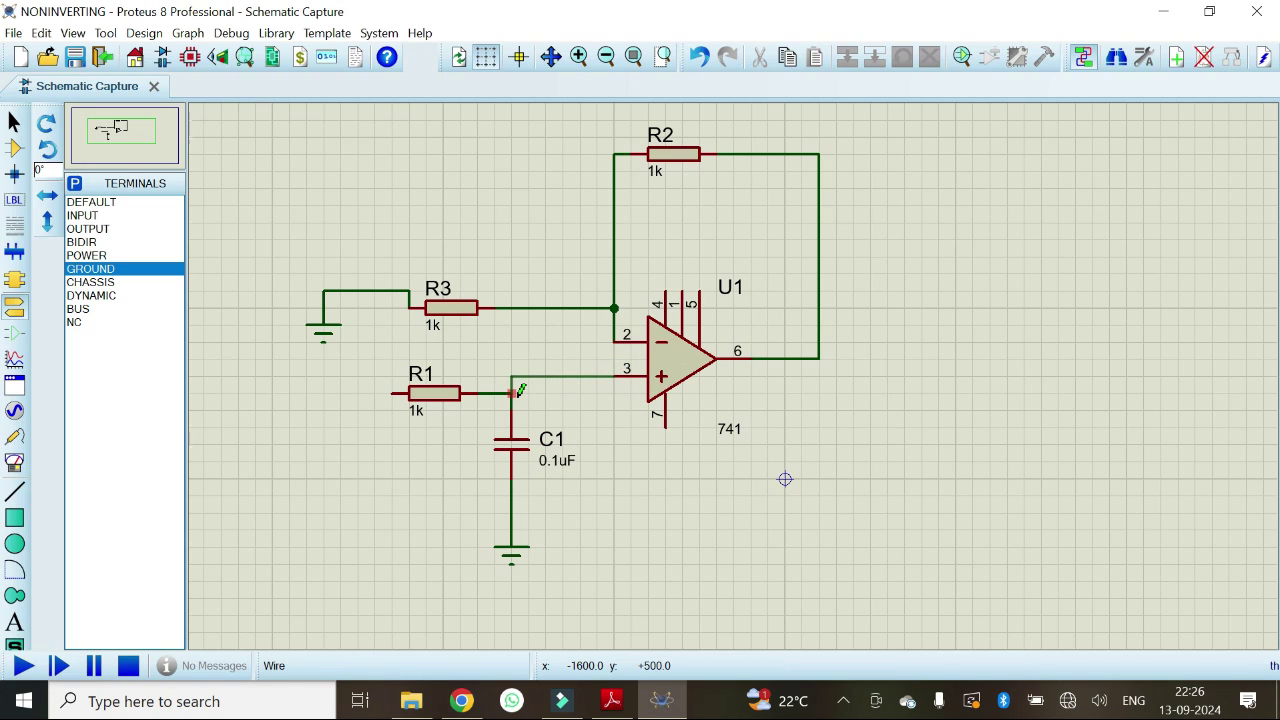
pyautogui.click(519, 390)
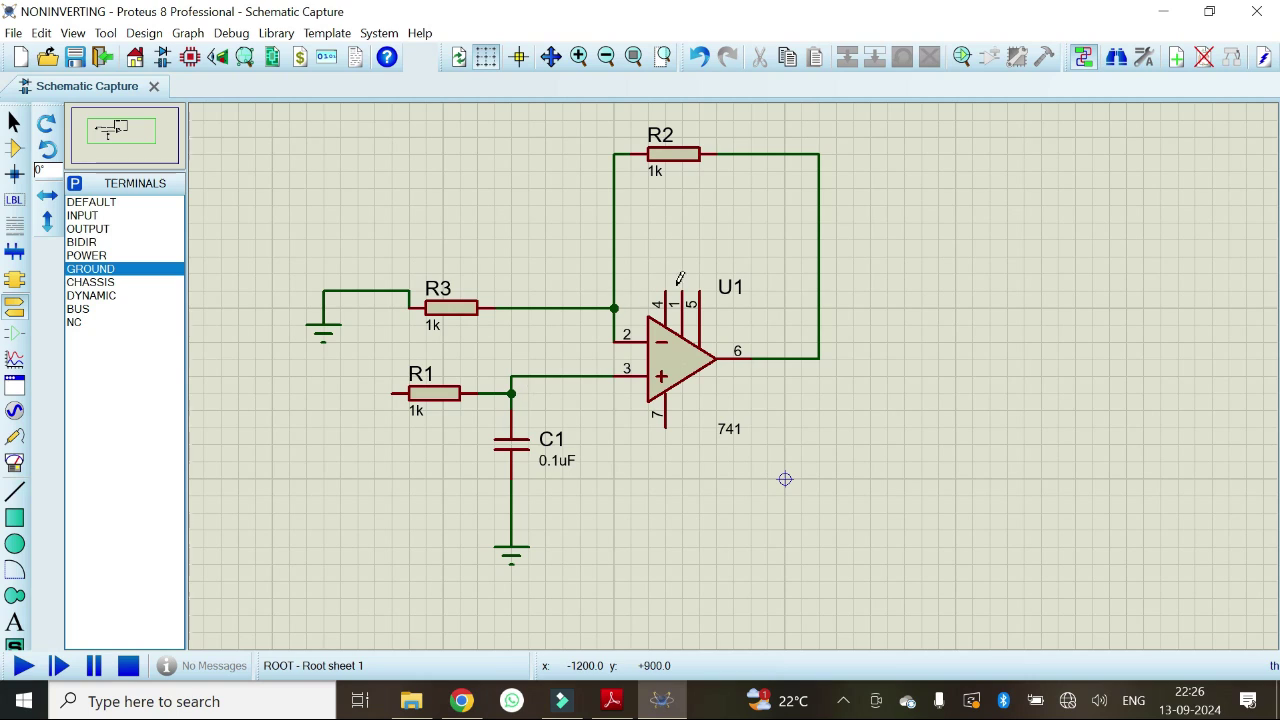
# Step: Place two POWER terminals above and below U1, flip the lower one, and wire them to pins 4 and 7
pyautogui.click(95, 256)
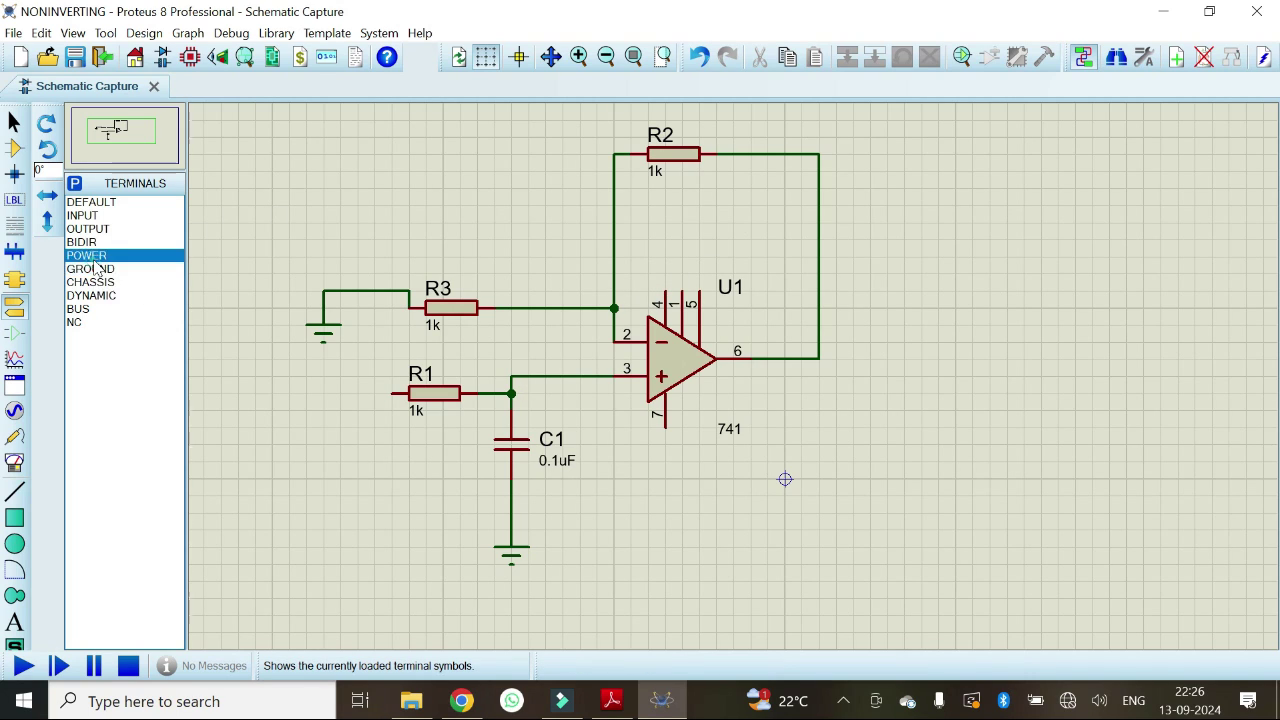
pyautogui.click(665, 230)
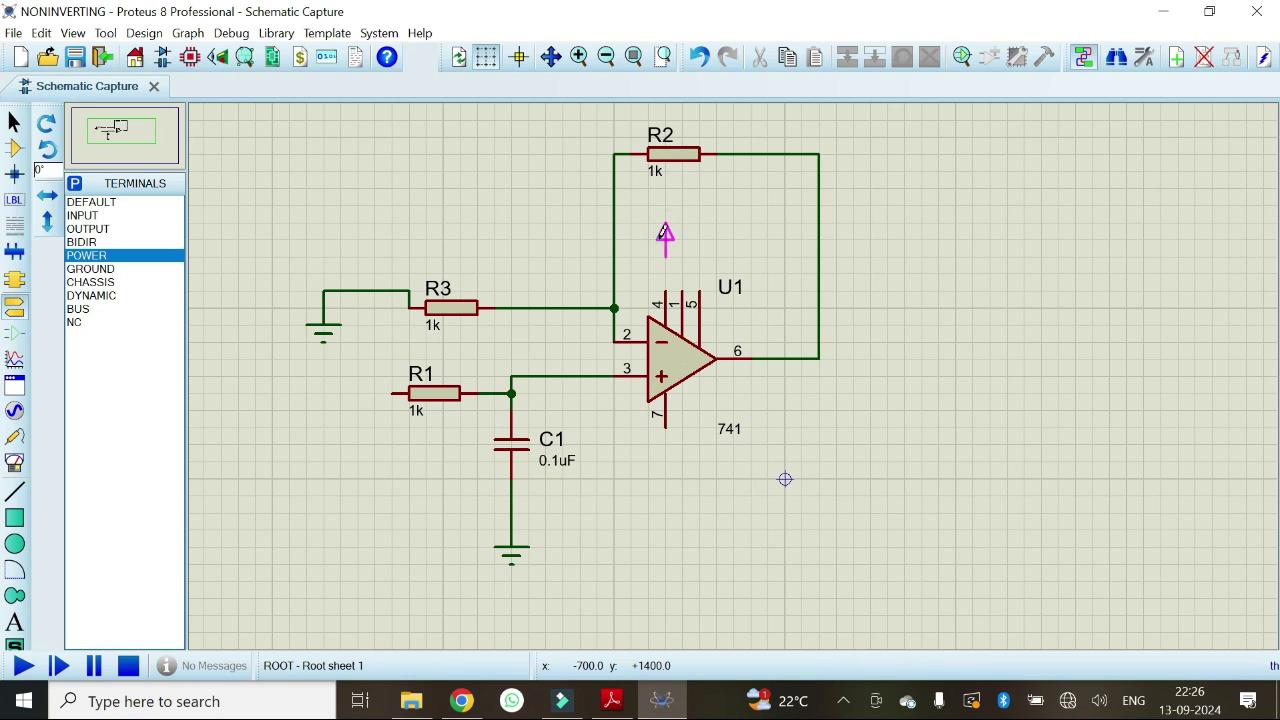
pyautogui.click(665, 470)
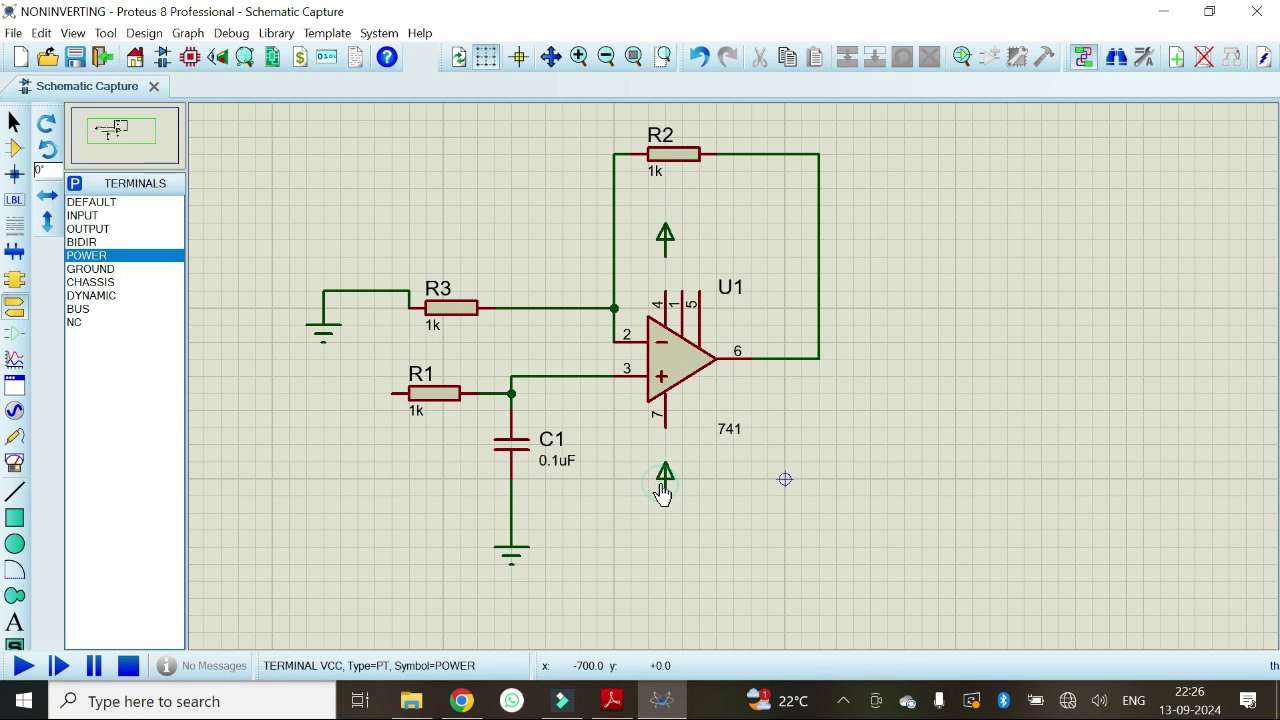
pyautogui.rightClick(666, 478)
pyautogui.click(720, 281)
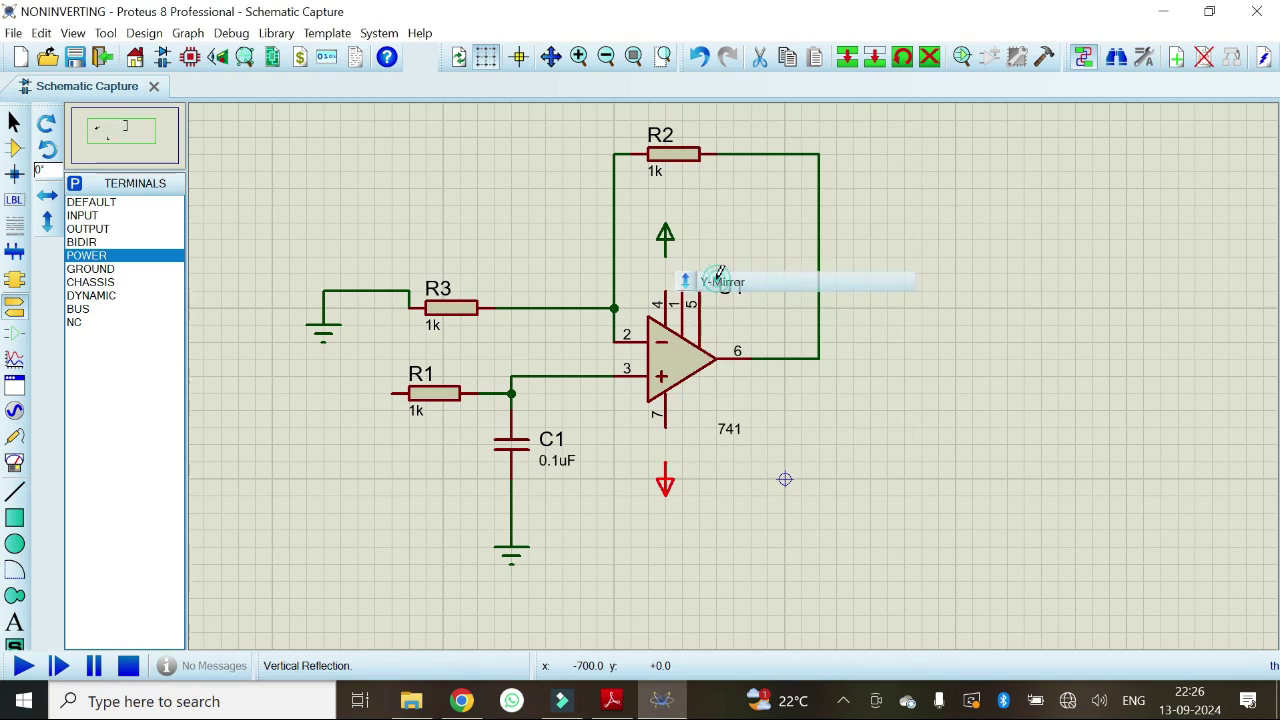
pyautogui.click(665, 252)
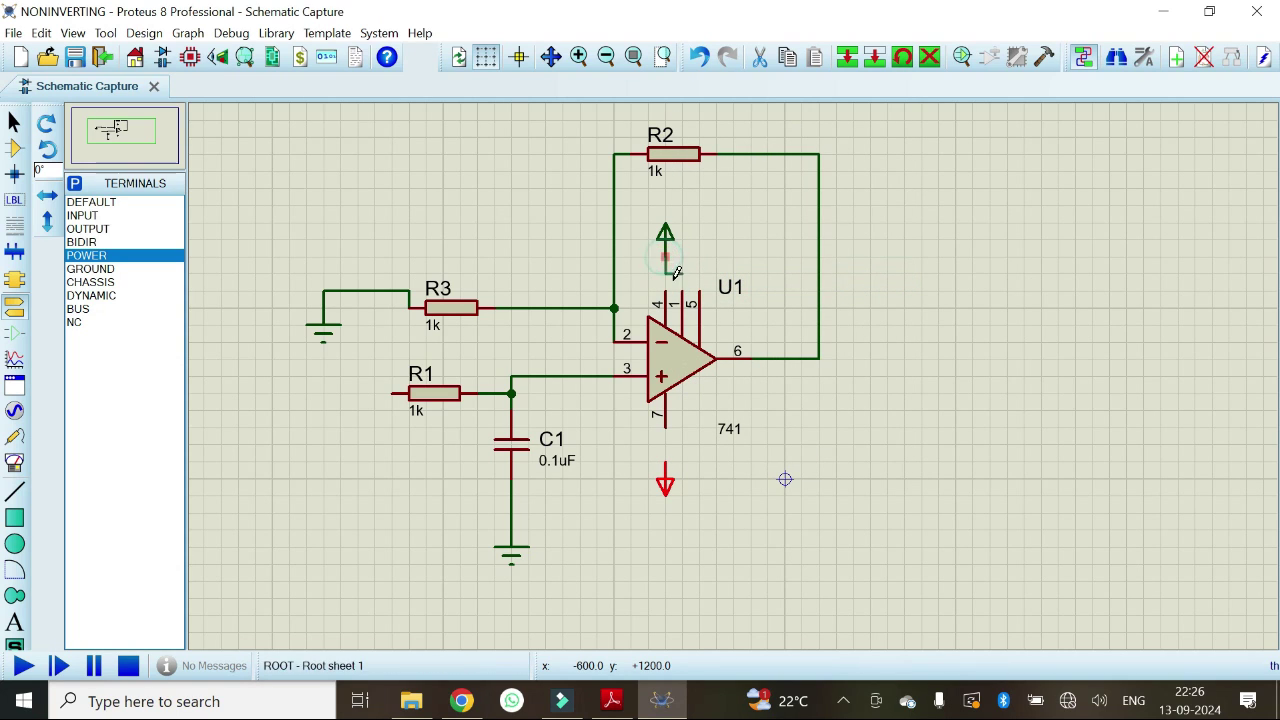
pyautogui.click(666, 290)
pyautogui.click(665, 425)
pyautogui.click(665, 466)
# Step: Label the upper power terminal -12 and the lower one +12
pyautogui.doubleClick(664, 250)
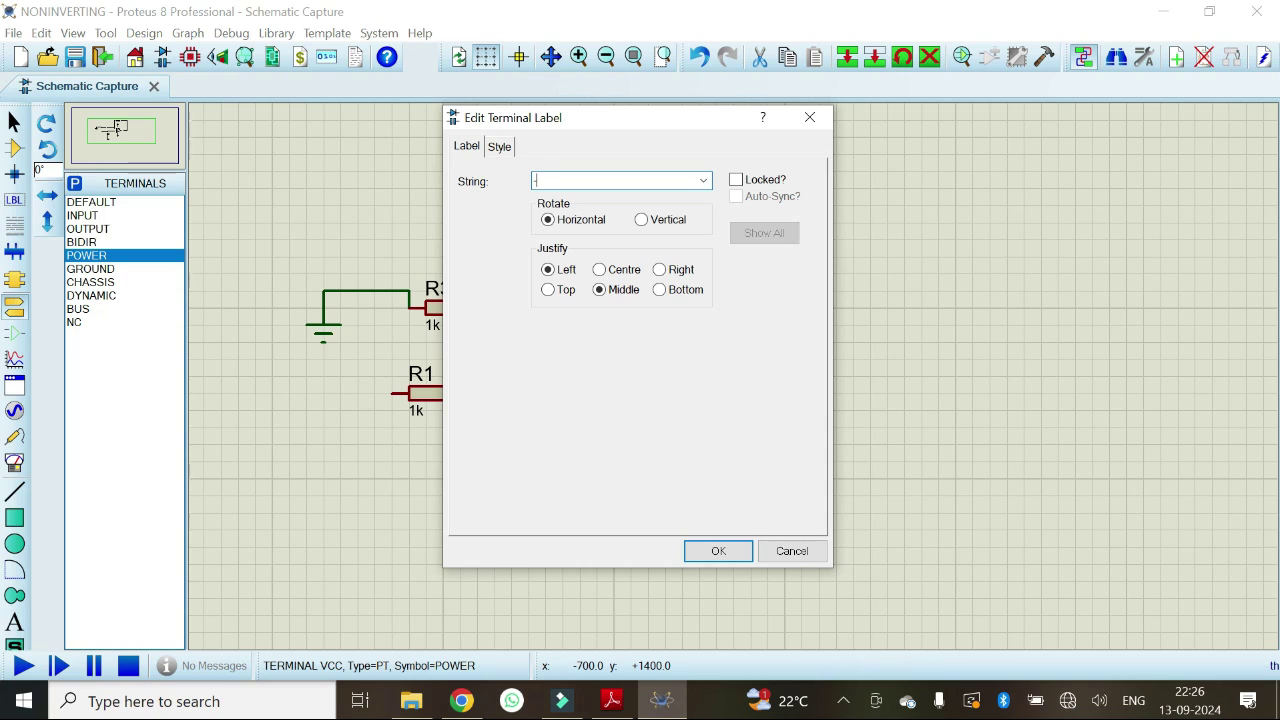
pyautogui.click(718, 551)
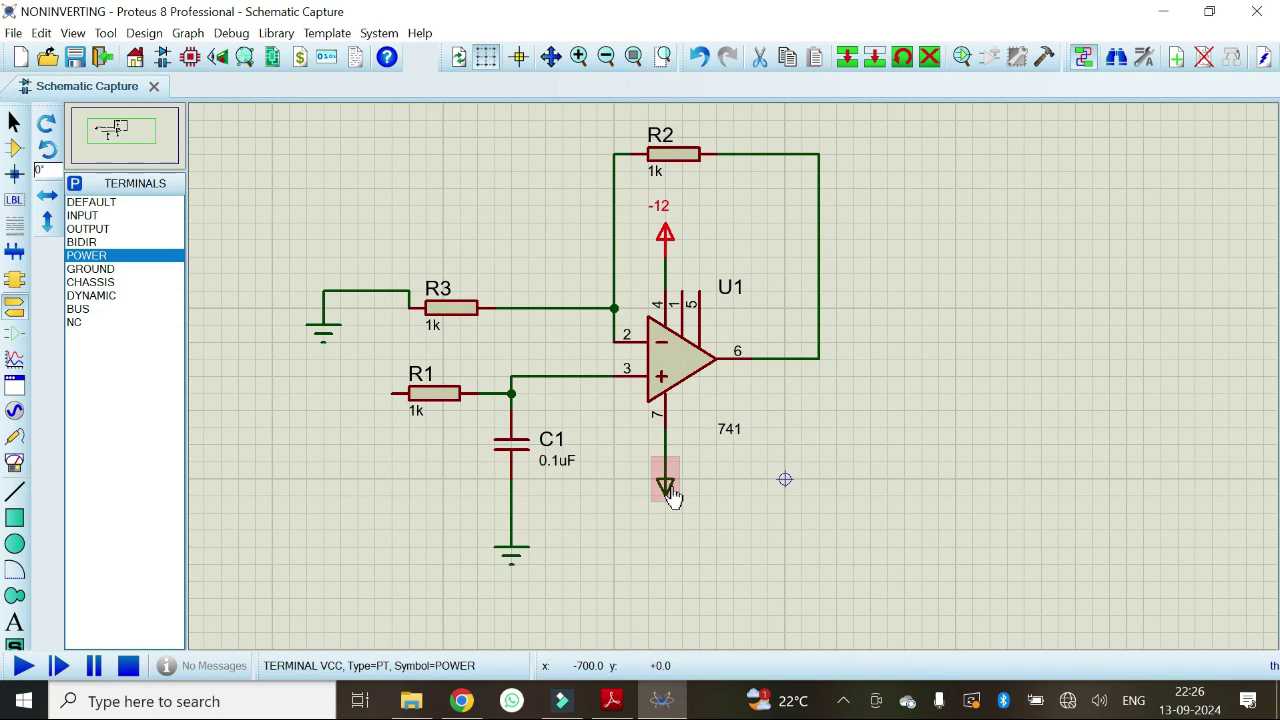
pyautogui.doubleClick(668, 490)
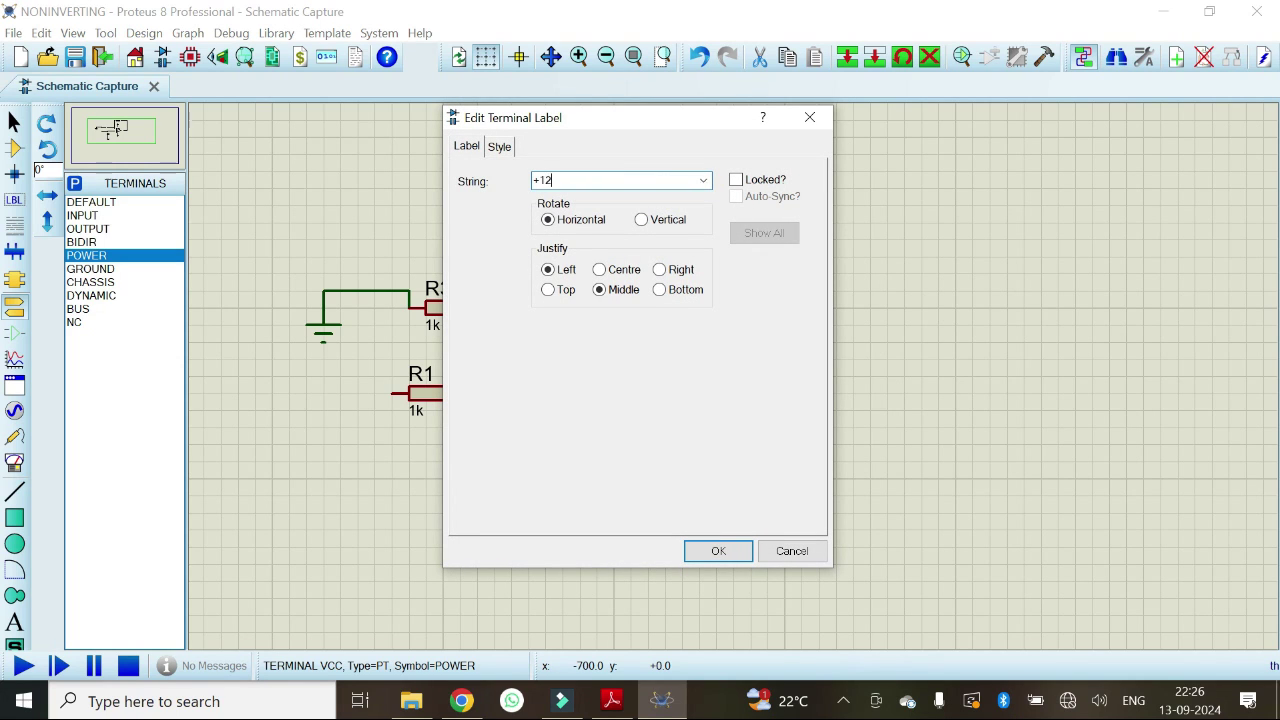
pyautogui.click(724, 551)
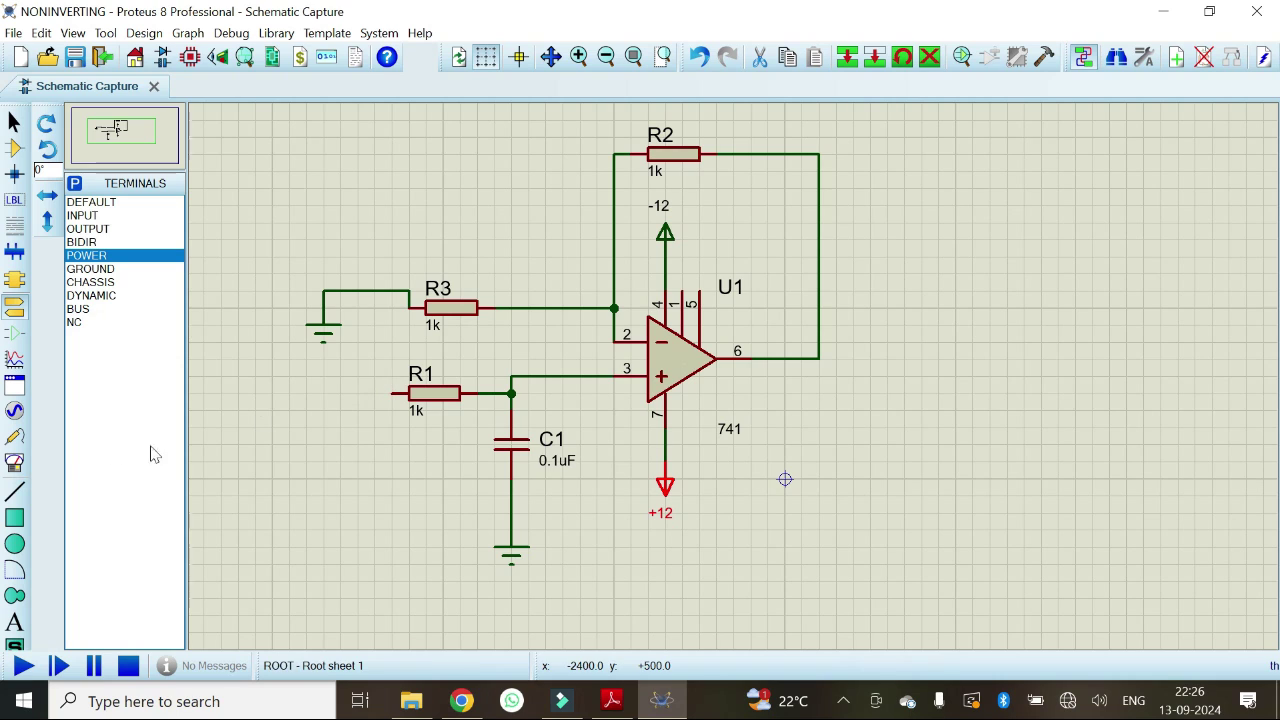
# Step: Place a SINE generator on R1's free left end as the input source
pyautogui.click(17, 413)
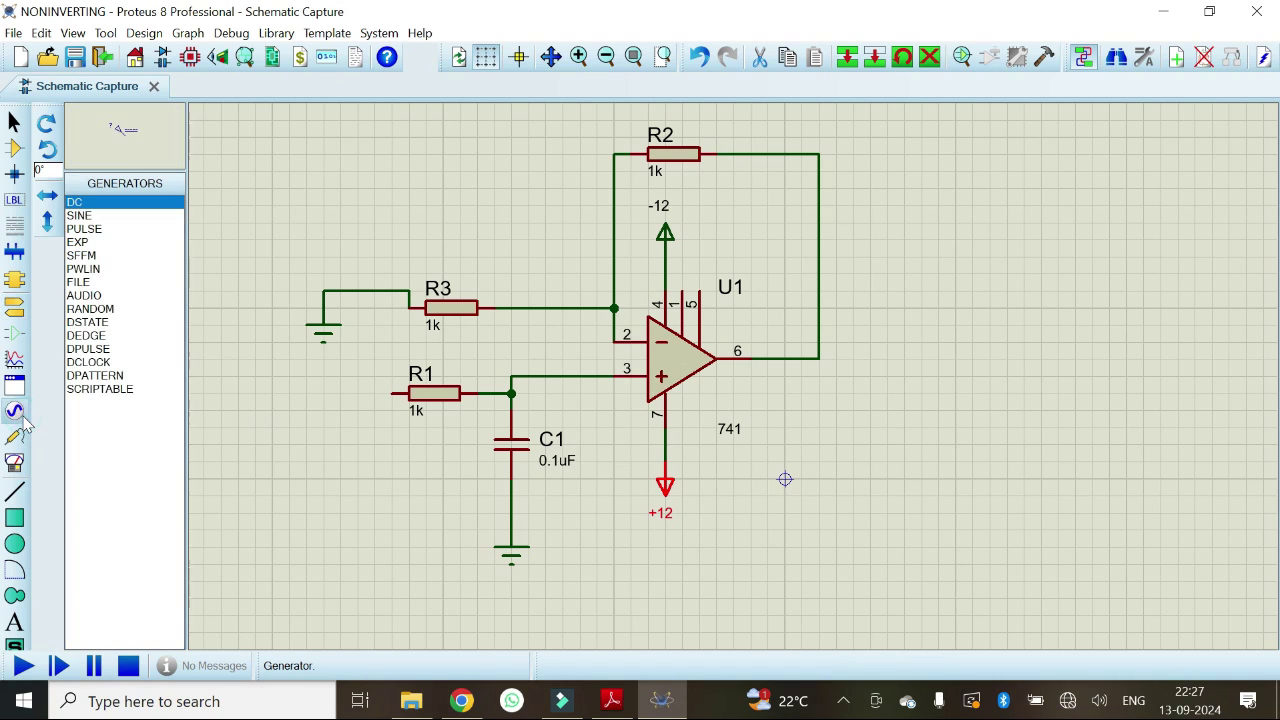
pyautogui.click(82, 216)
pyautogui.click(358, 383)
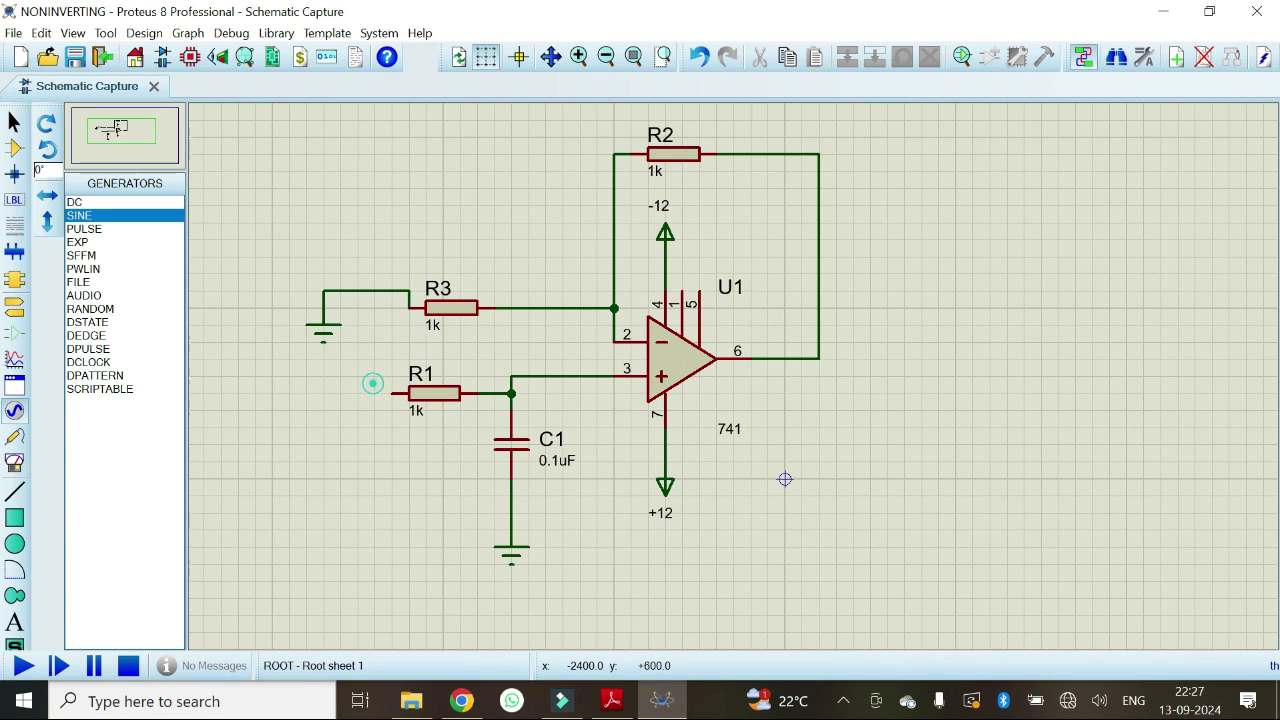
pyautogui.click(391, 393)
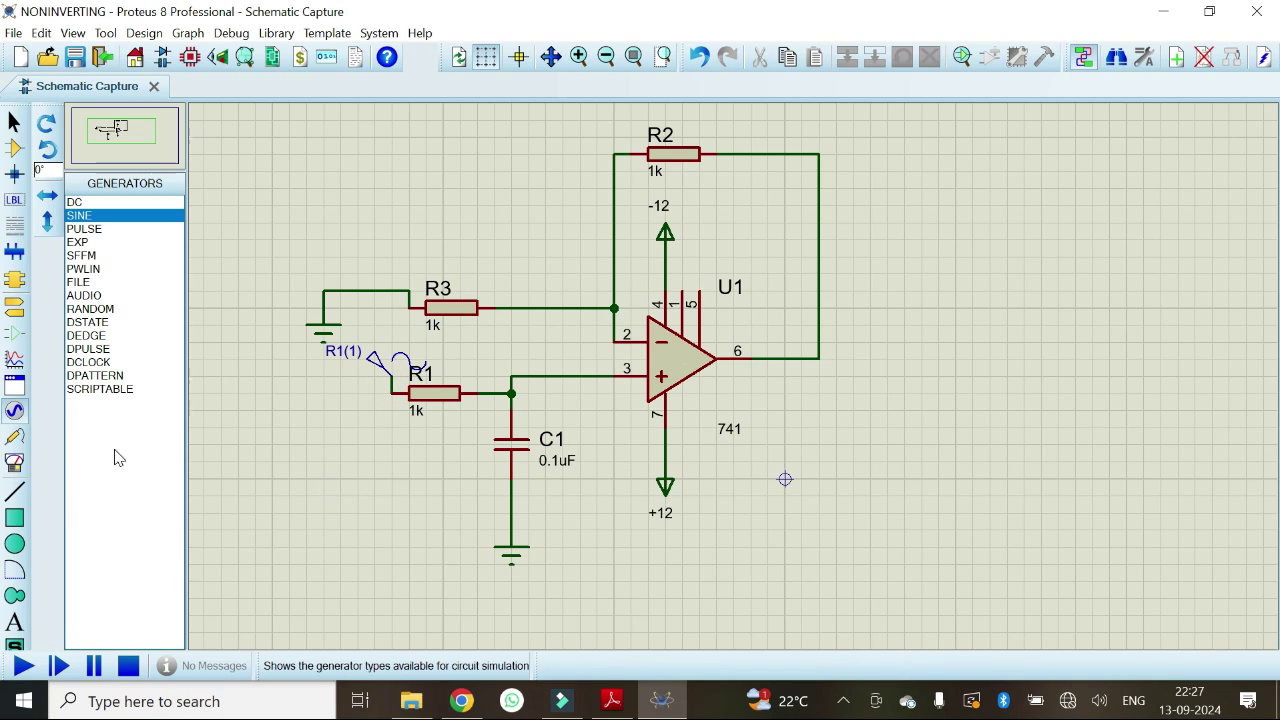
# Step: Place a voltage probe on U1 pin 6's output wire, labelled U1(OP)
pyautogui.click(15, 437)
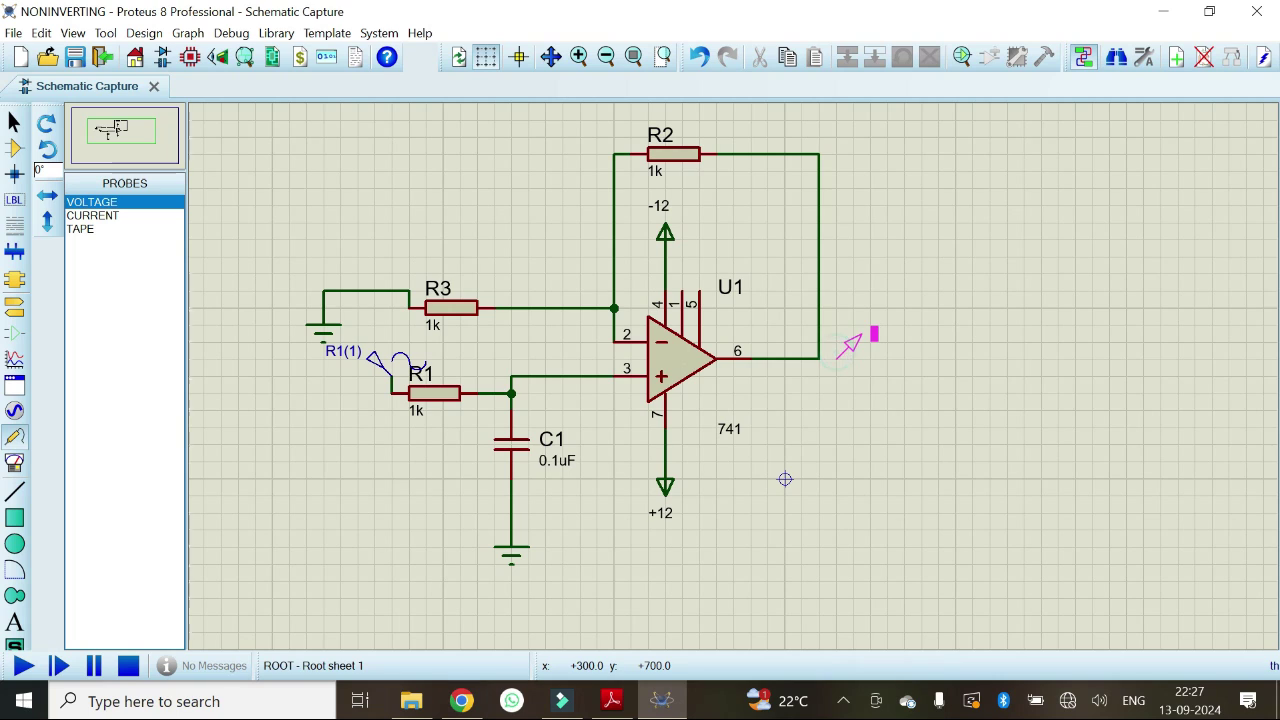
pyautogui.click(820, 358)
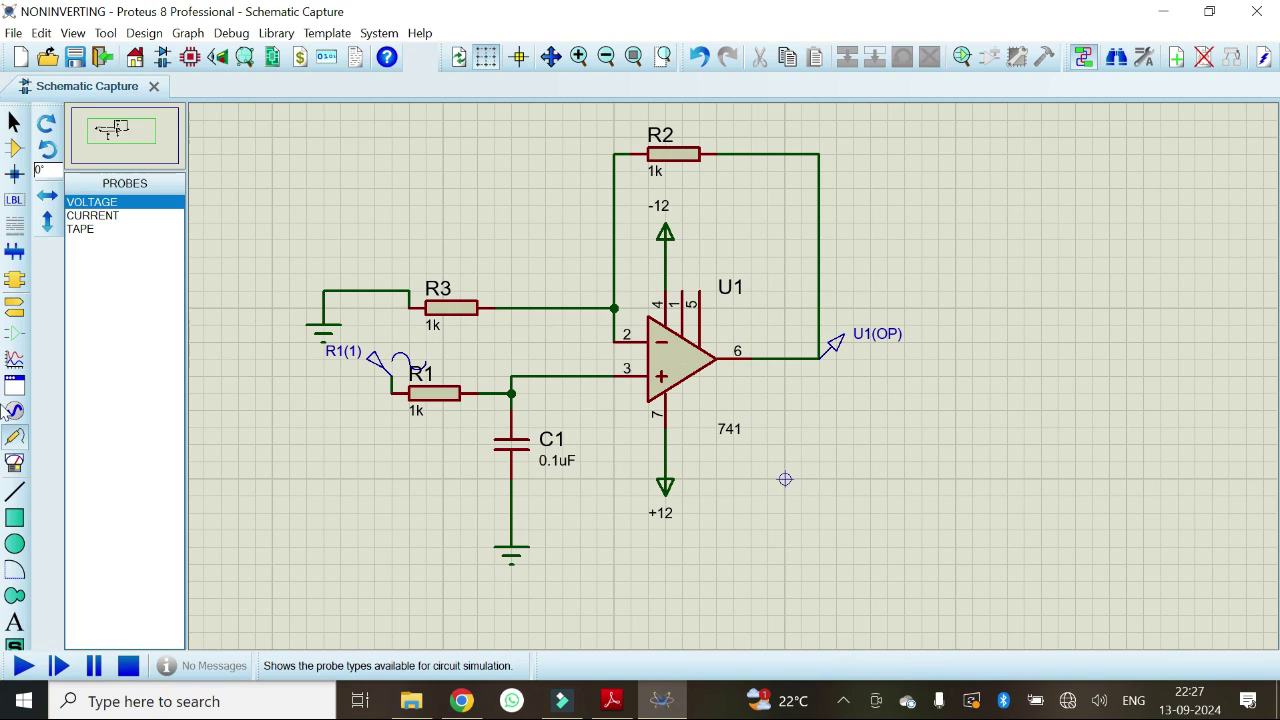
# Step: Draw a FREQUENCY response graph to the right of the circuit
pyautogui.click(14, 363)
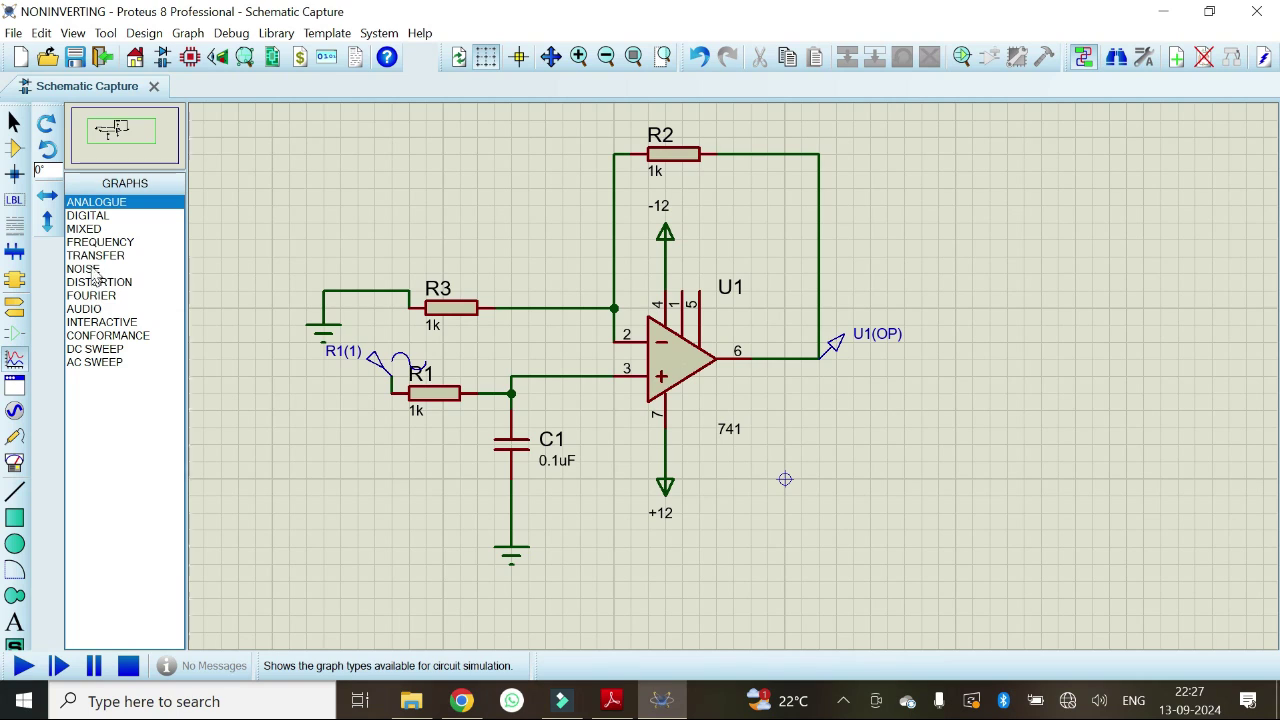
pyautogui.click(100, 242)
pyautogui.moveTo(887, 396); pyautogui.dragTo(1196, 580)
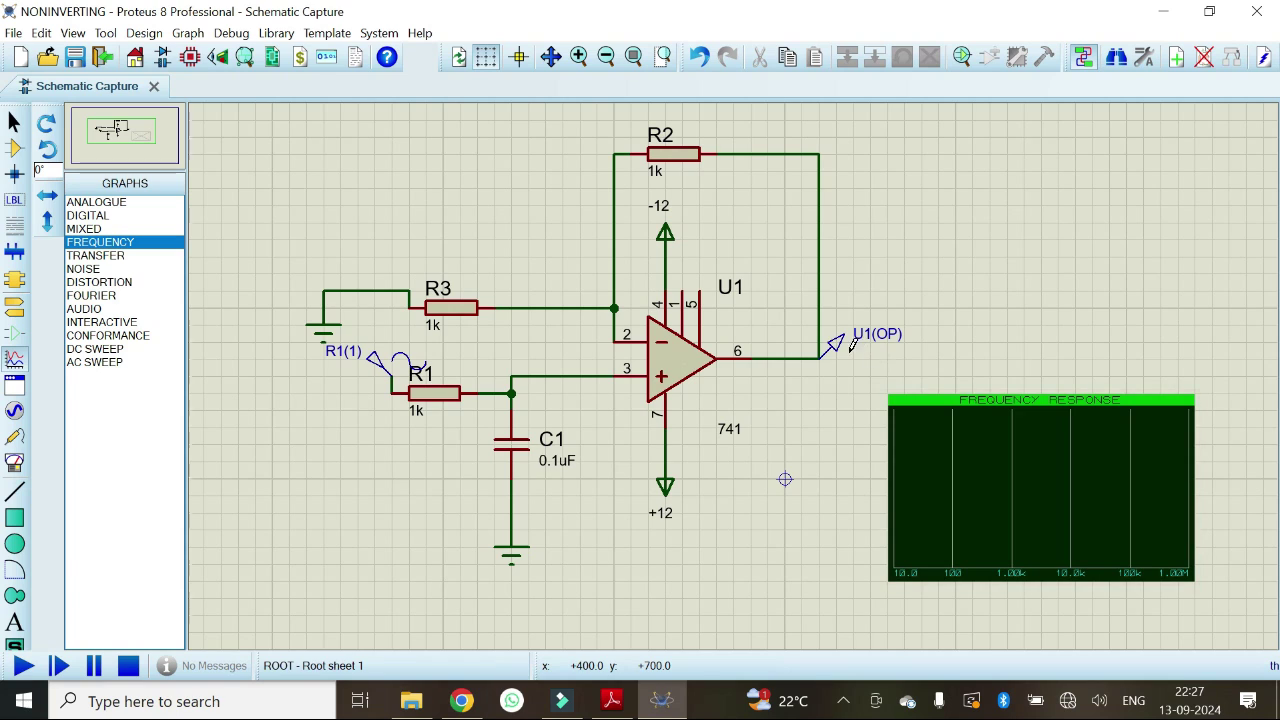
# Step: Drag the U1(OP) probe onto the frequency graph as its gain trace
pyautogui.click(841, 359)
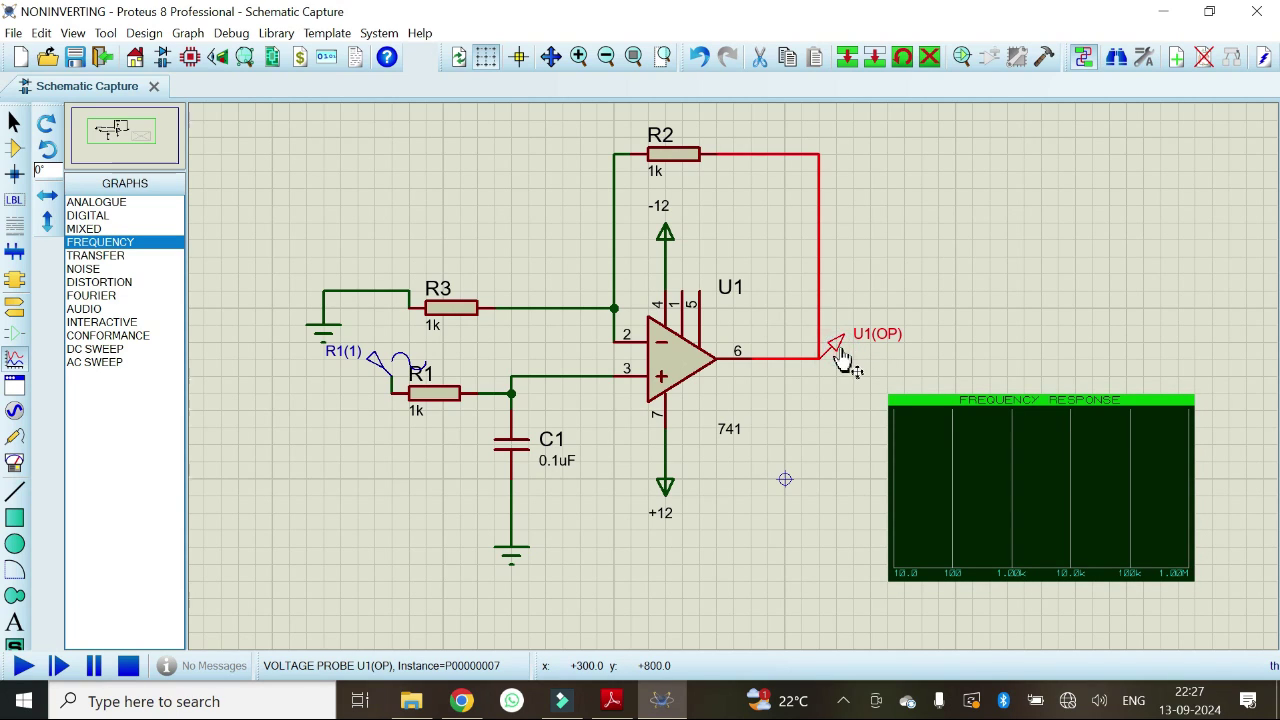
pyautogui.moveTo(841, 359)
pyautogui.mouseDown()
pyautogui.moveTo(859, 393)
pyautogui.moveTo(840, 410)
pyautogui.moveTo(905, 478)
pyautogui.moveTo(928, 467)
pyautogui.mouseUp()
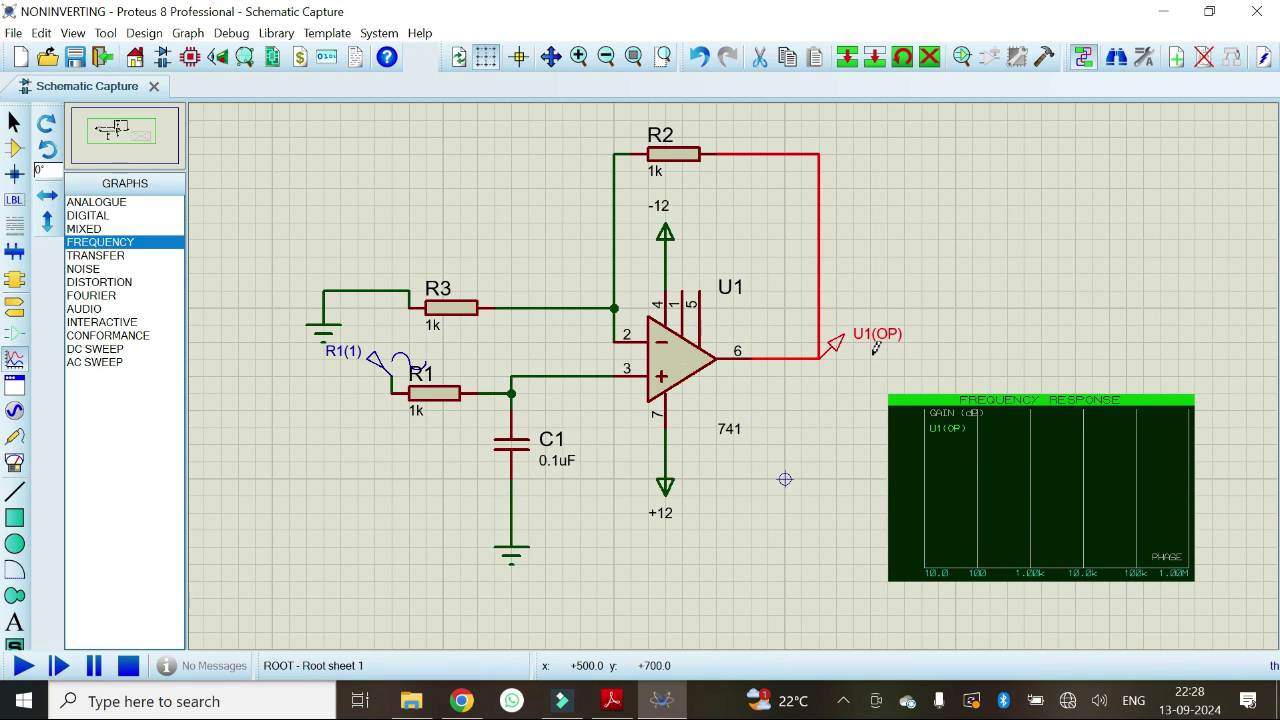
pyautogui.rightClick(978, 432)
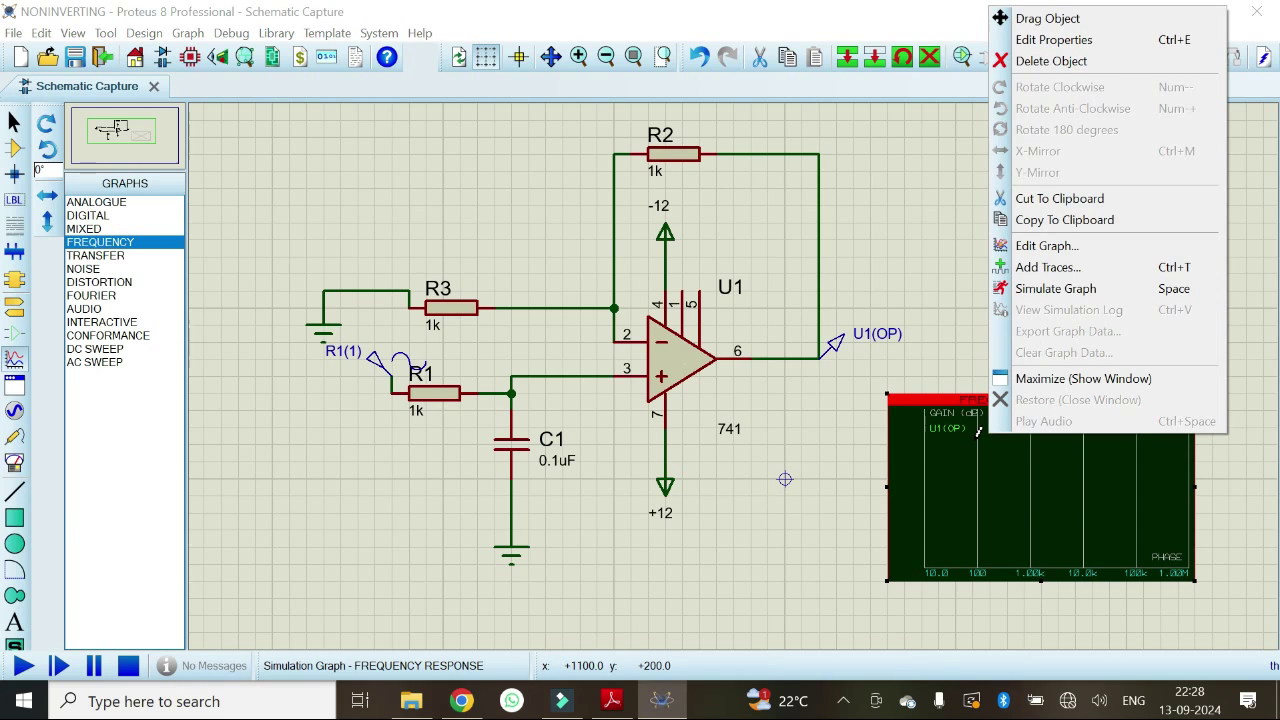
# Step: Set the frequency graph's reference to ROOT_R1(1) and its start frequency to 100
pyautogui.click(1054, 40)
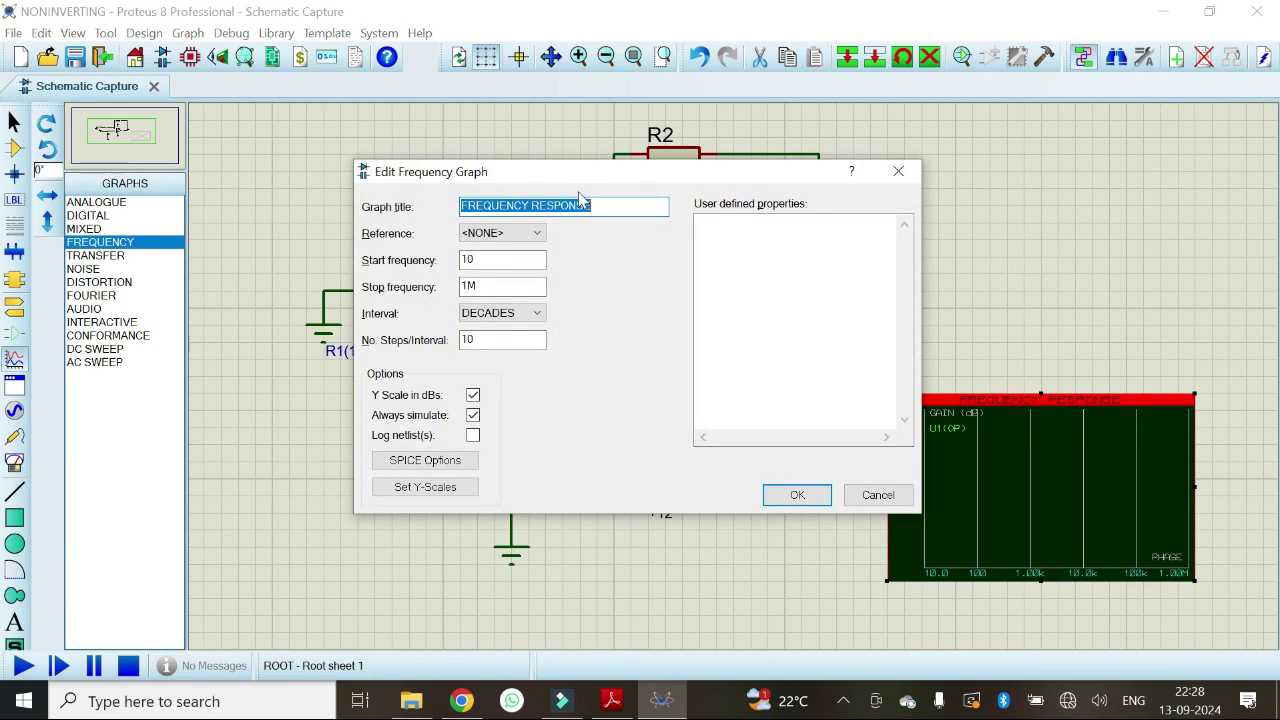
pyautogui.moveTo(600, 172); pyautogui.dragTo(818, 160)
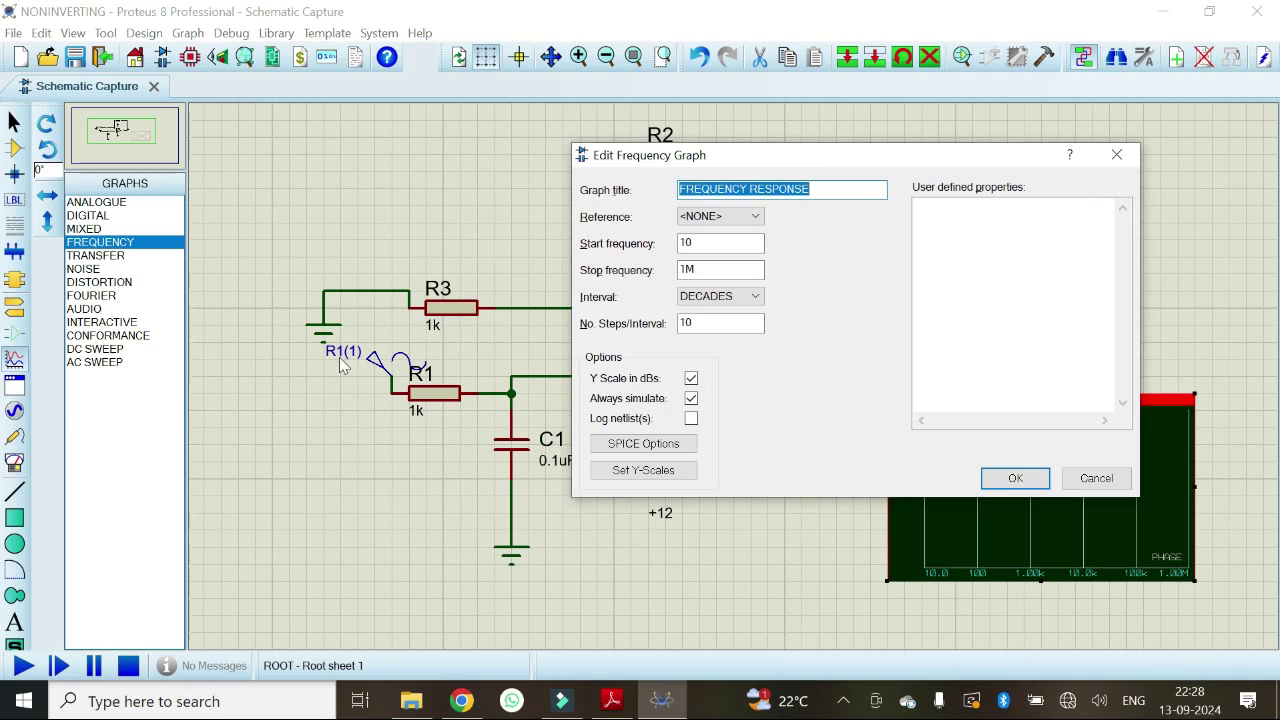
pyautogui.click(733, 224)
pyautogui.click(723, 248)
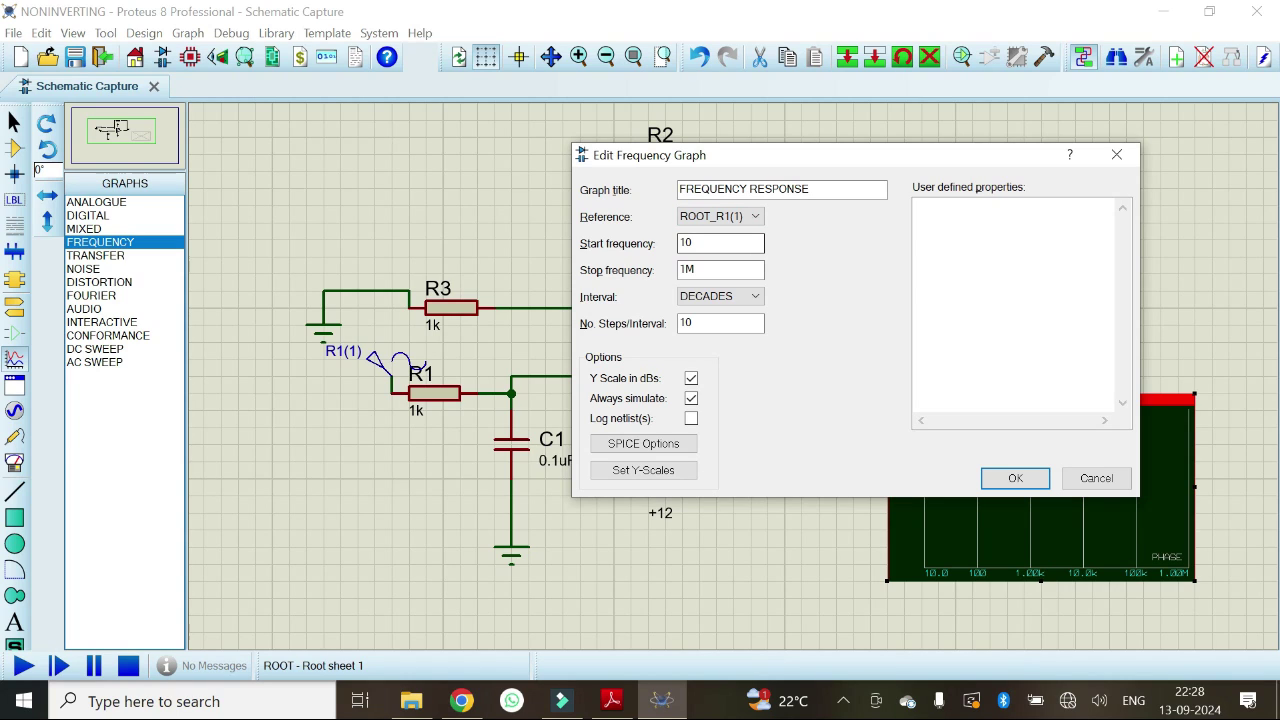
pyautogui.click(716, 243)
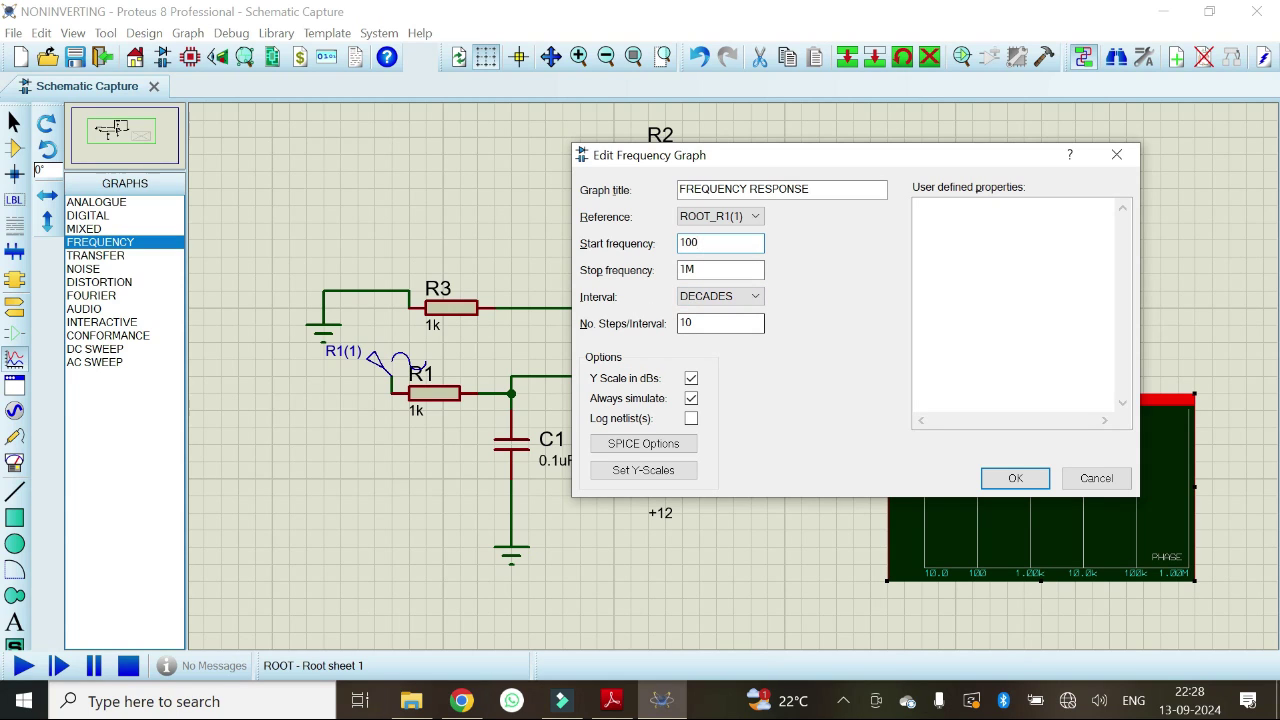
pyautogui.click(1002, 480)
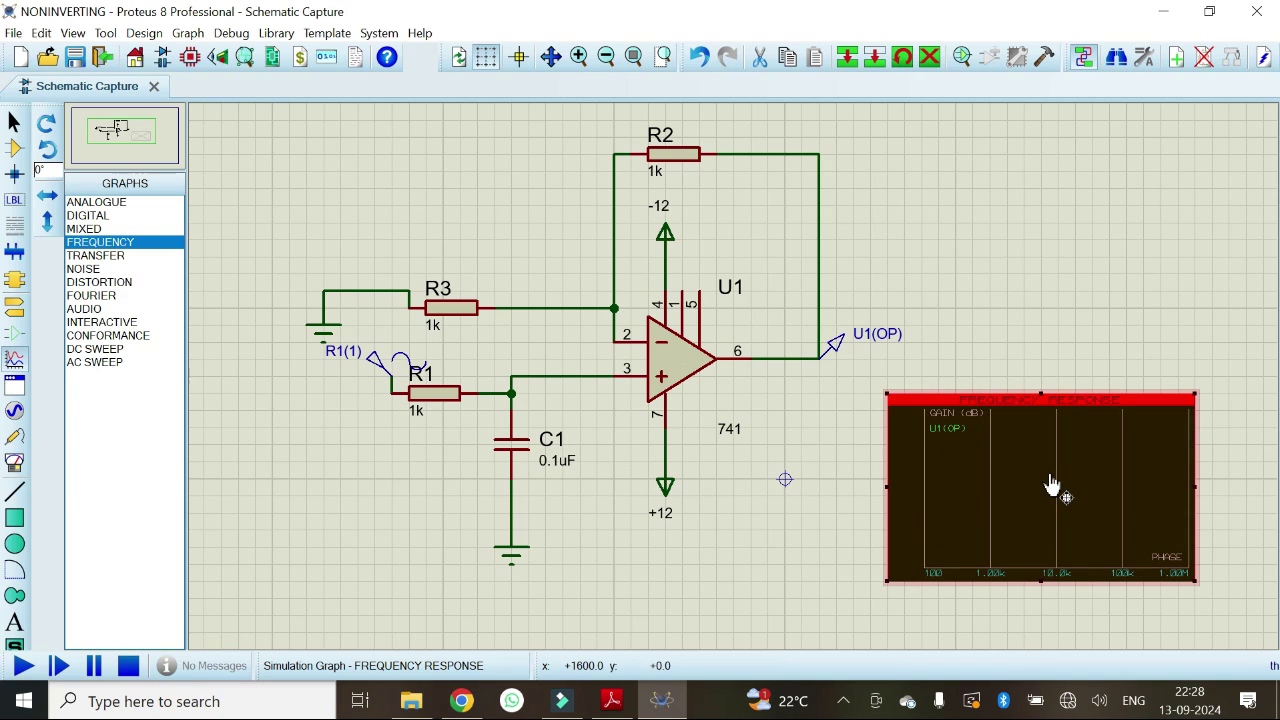
# Step: Simulate the graph and view U1(OP)'s gain curve rolling off toward -40 dB full size
pyautogui.press('space')
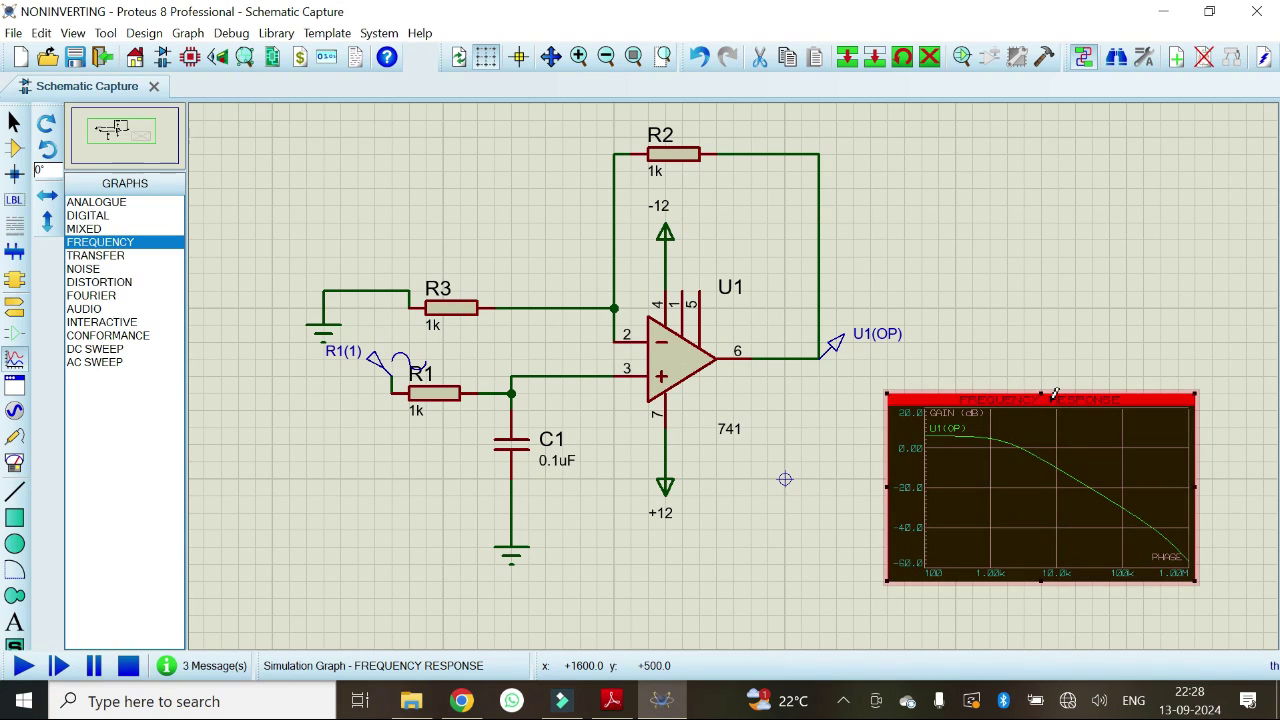
pyautogui.click(1069, 414)
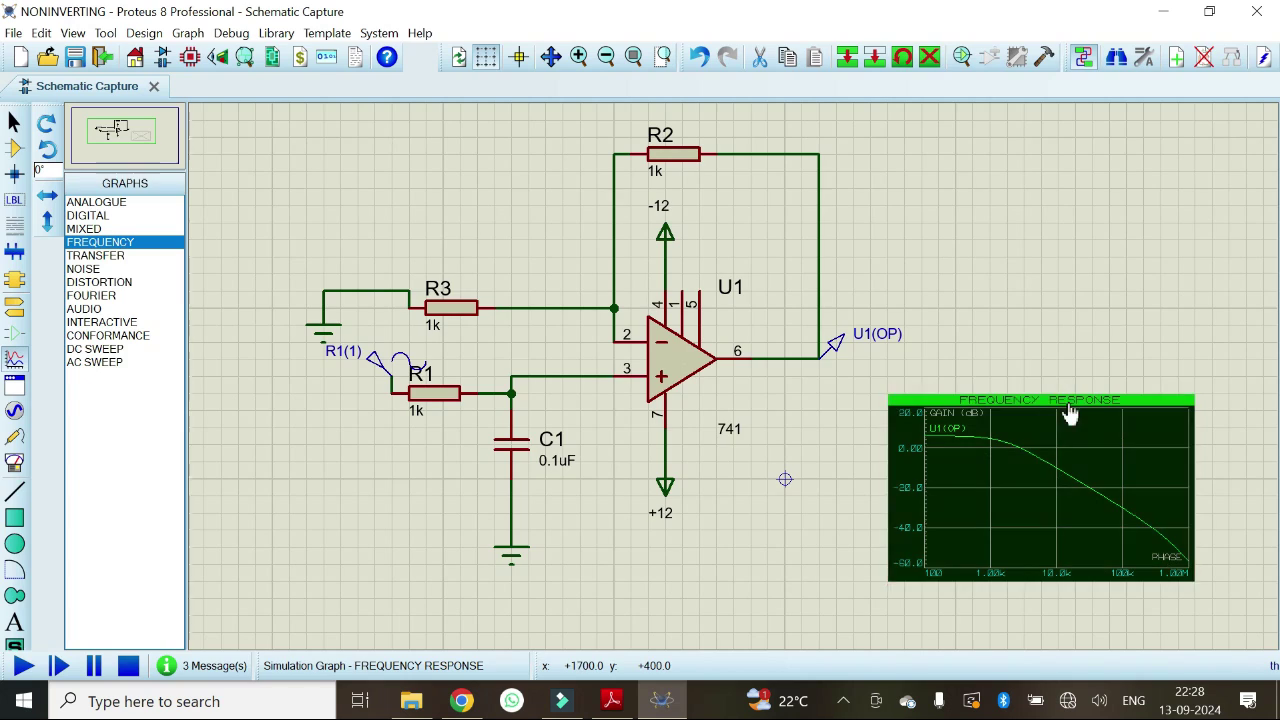